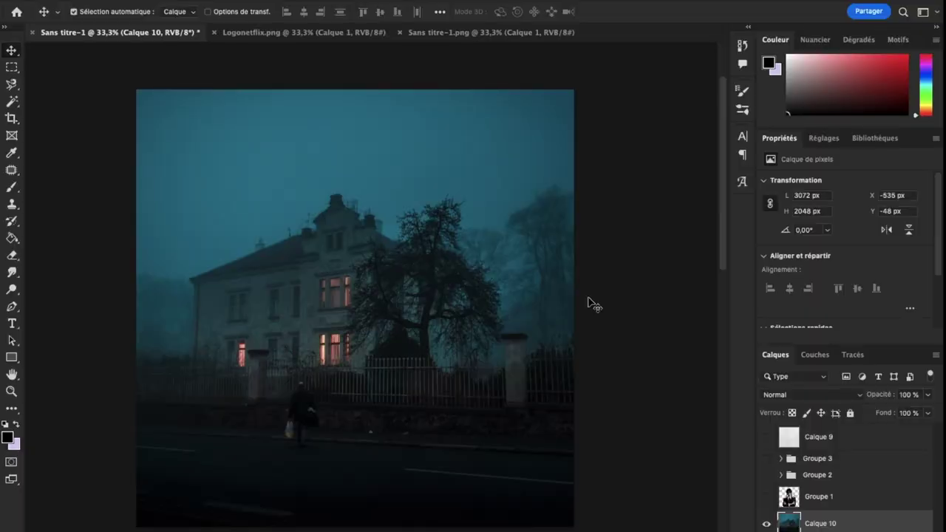
# - Show Groupe 1, then clip a Luminosité/Contraste layer (−10 brightness, 50 contrast) to it
pyautogui.click(767, 497)
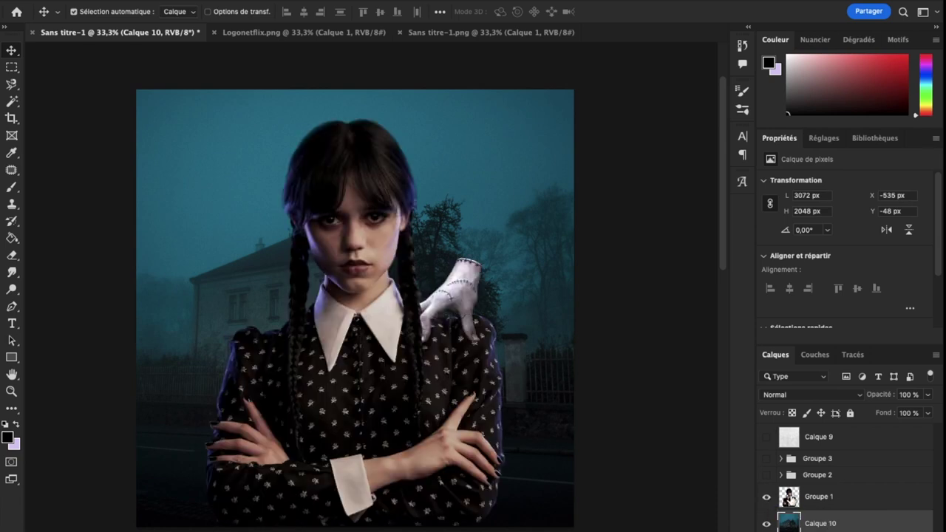
pyautogui.click(843, 530)
pyautogui.click(876, 344)
pyautogui.write('-10')
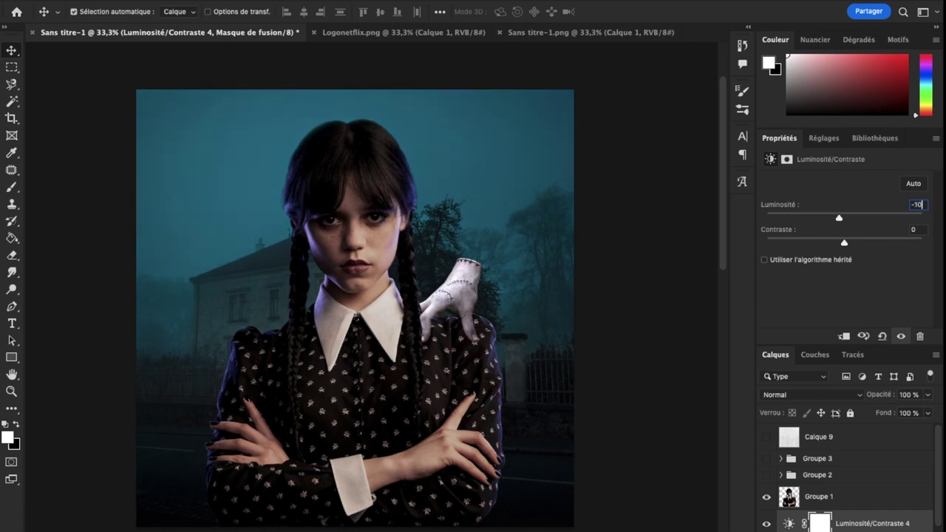
pyautogui.write('50')
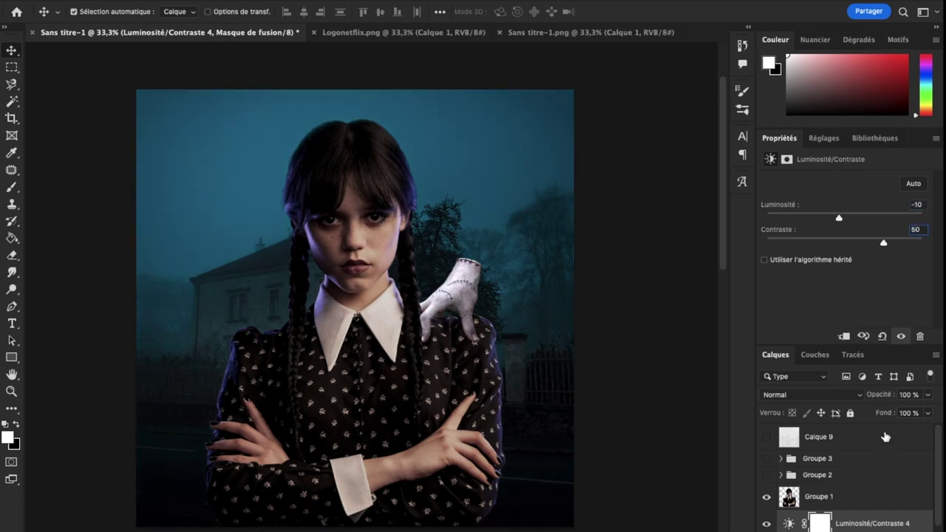
pyautogui.scroll(-1, 845, 477)
pyautogui.hotkey('ctrl', 'alt', 'g')
# - Add a #a896dc Couleur unie fill layer in Teinte blend mode
pyautogui.click(842, 529)
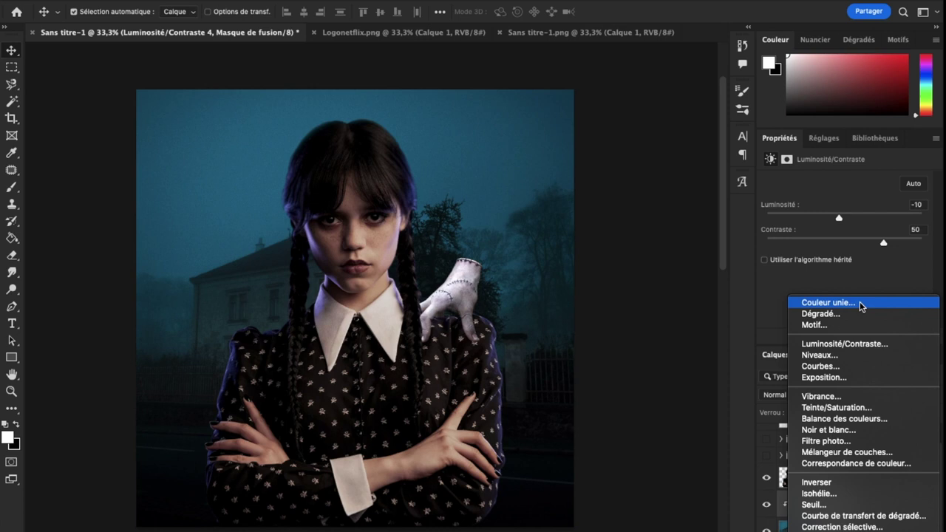
pyautogui.click(860, 306)
pyautogui.write('a896dc')
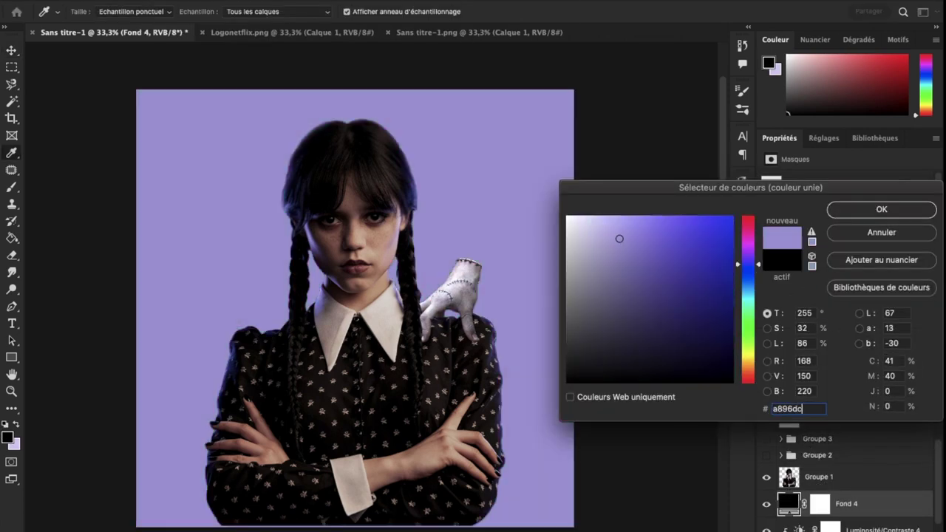
pyautogui.click(882, 210)
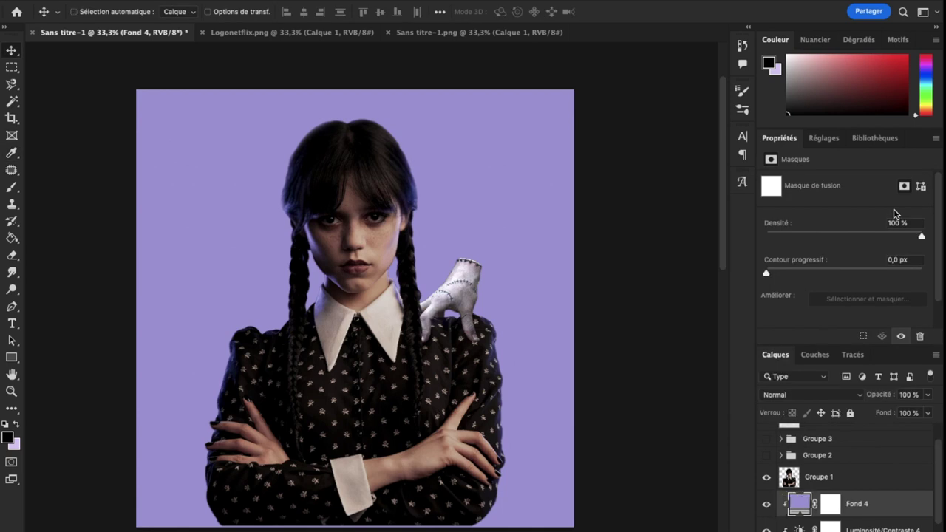
pyautogui.click(832, 395)
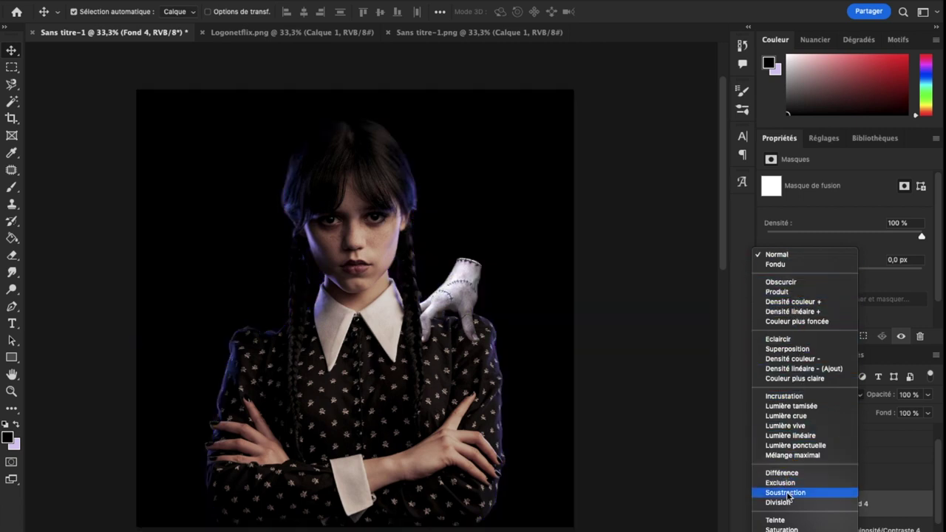
pyautogui.click(787, 521)
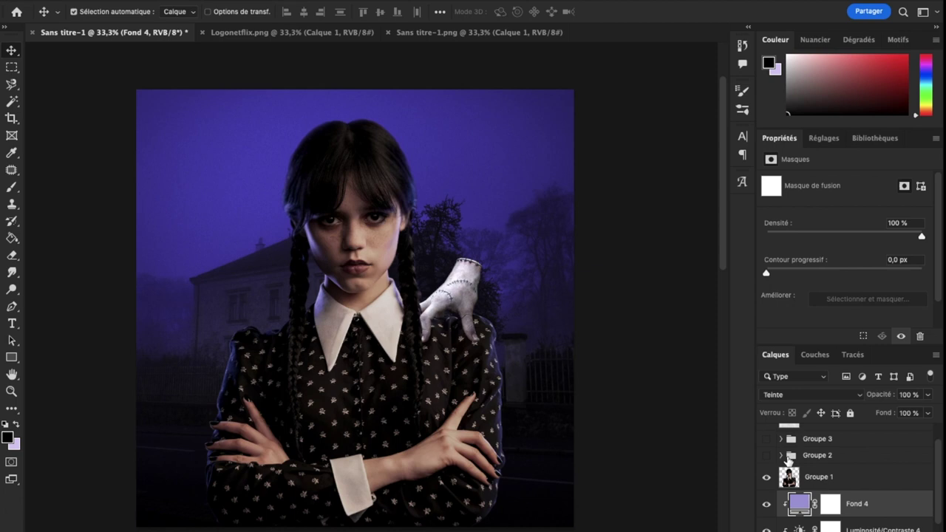
pyautogui.scroll(-1, 861, 479)
# - Duplicate the Fond 4 fill layer as Fond 4 copie
pyautogui.click(857, 460)
pyautogui.click(869, 488)
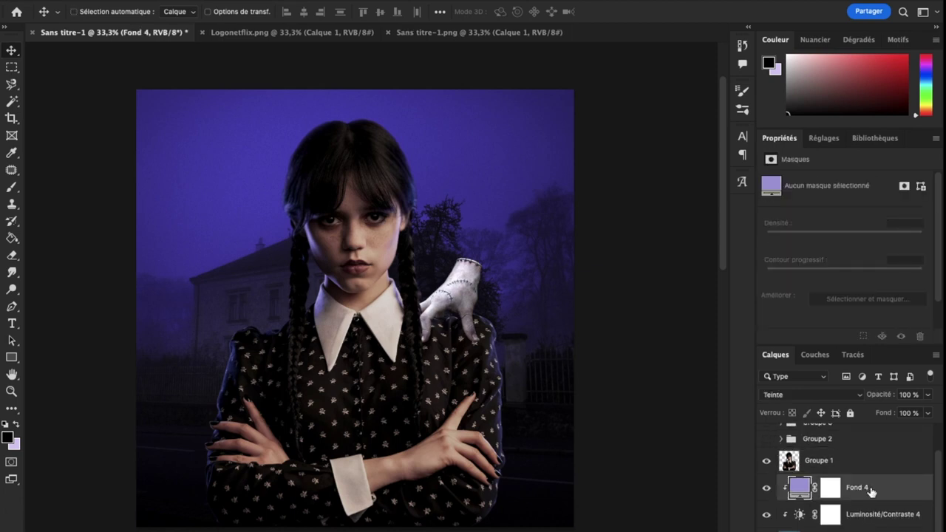
pyautogui.hotkey('ctrl', 'alt', 'j')
pyautogui.click(604, 271)
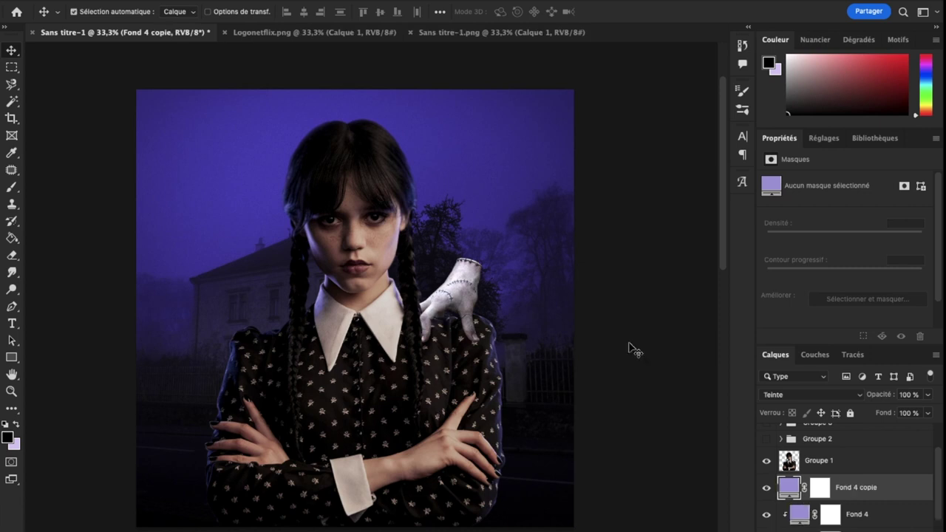
# - Move Fond 4 copie above Groupe 1 and clip it in Incrustation mode at 70% opacity
pyautogui.moveTo(856, 484); pyautogui.dragTo(853, 451)
pyautogui.hotkey('ctrl', 'alt', 'g')
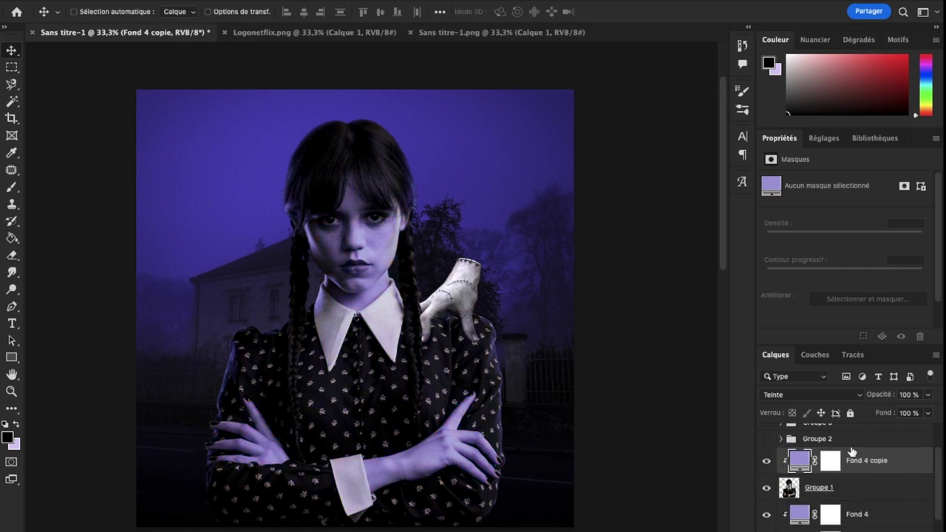
pyautogui.click(841, 396)
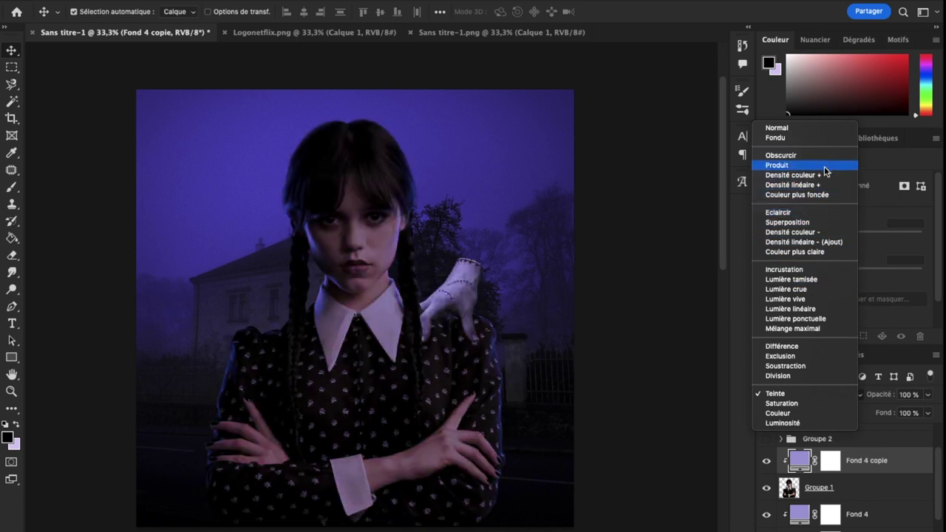
pyautogui.click(817, 269)
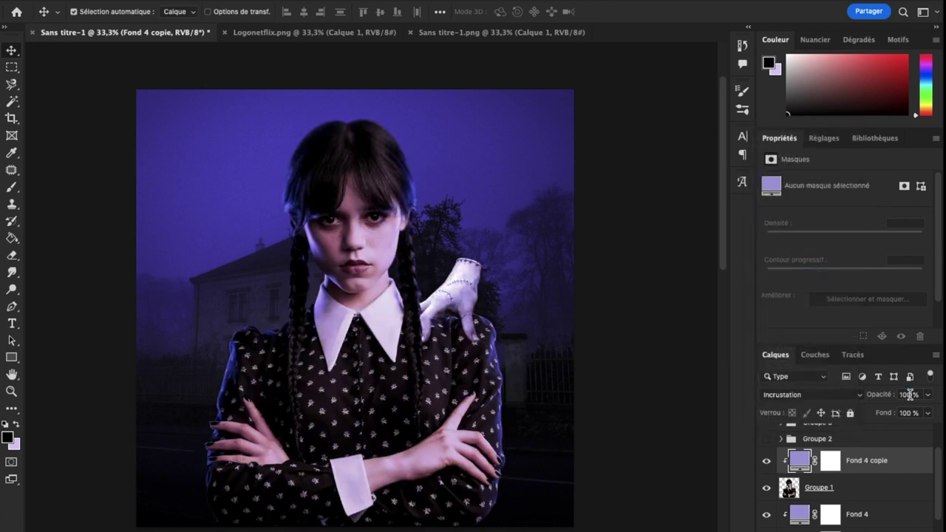
pyautogui.click(910, 394)
pyautogui.write('8070')
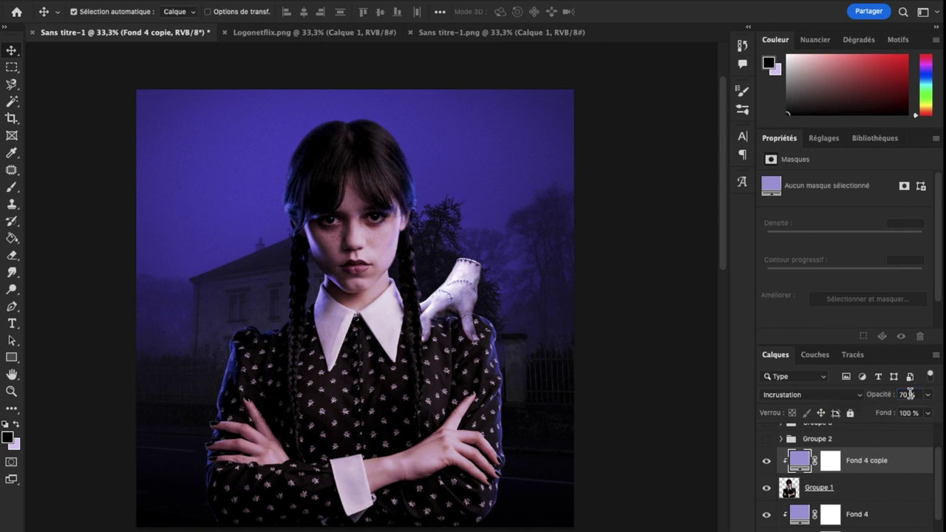
# - Cancel an extra colour fill and add a new empty layer instead
pyautogui.click(871, 530)
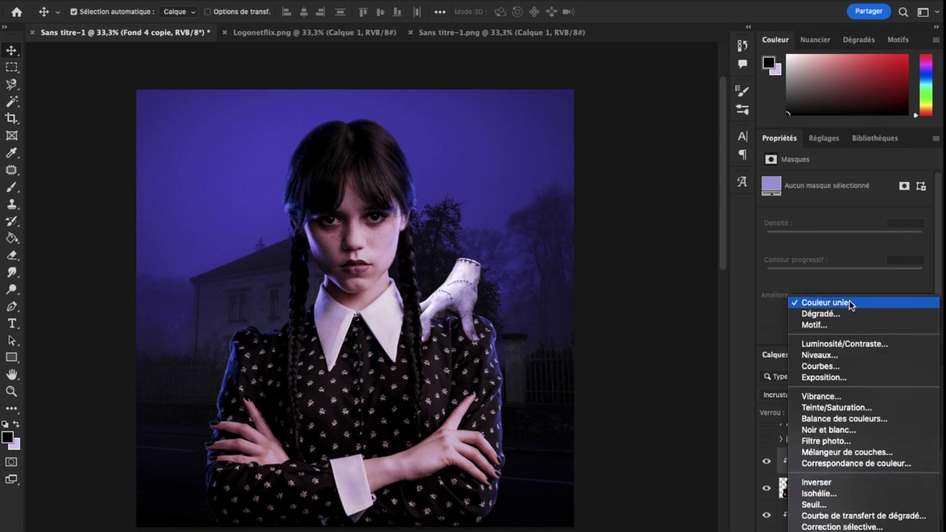
pyautogui.click(852, 304)
pyautogui.click(874, 233)
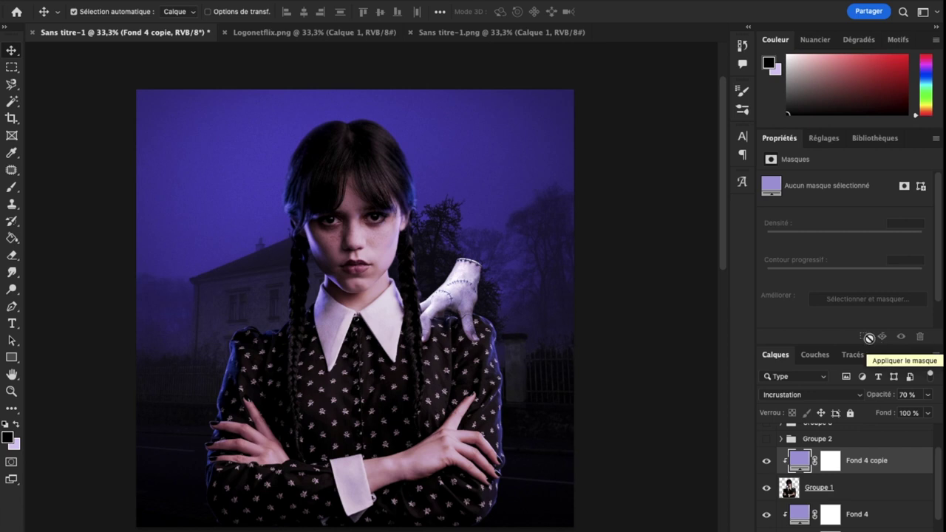
pyautogui.scroll(2, 850, 473)
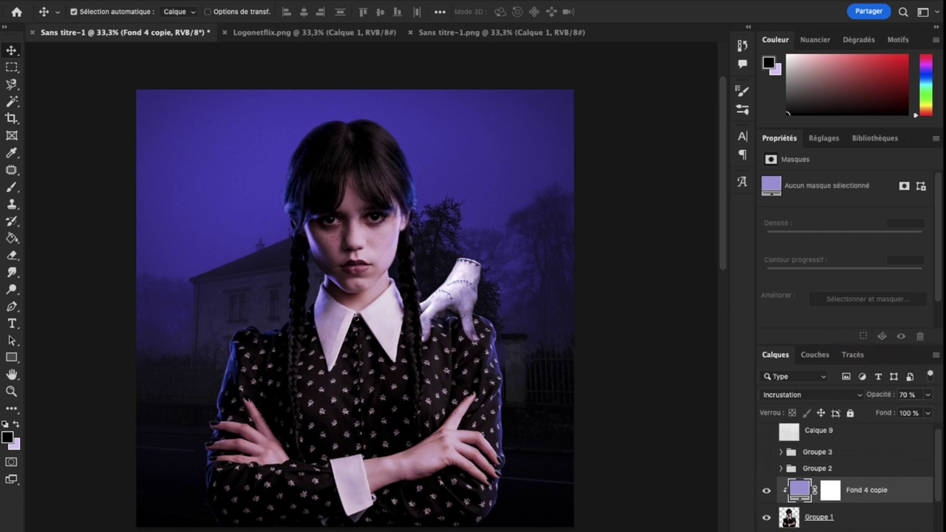
pyautogui.hotkey('ctrl', 'shift', 'alt', 'n')
# - Select the Brush tool with light lavender #a29bfe as foreground colour
pyautogui.scroll(-3, 813, 493)
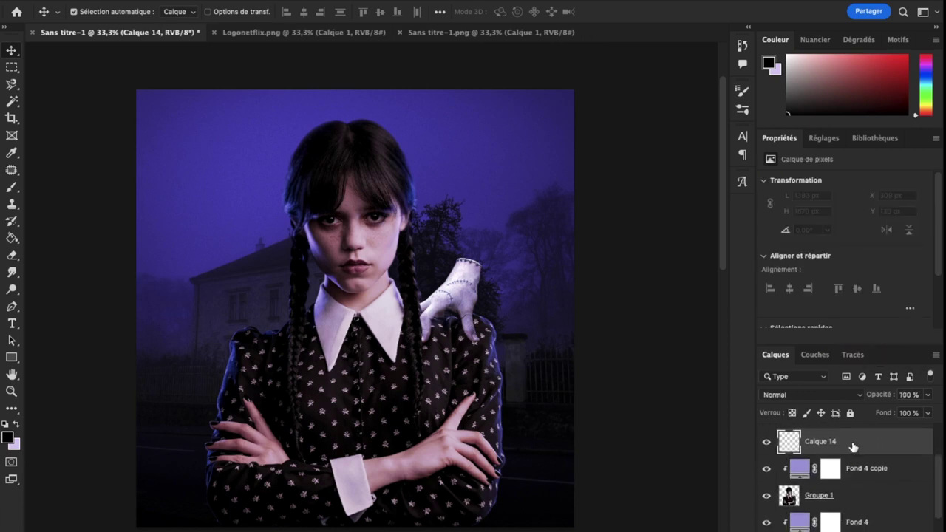
pyautogui.moveTo(850, 444); pyautogui.dragTo(851, 506)
pyautogui.click(14, 185)
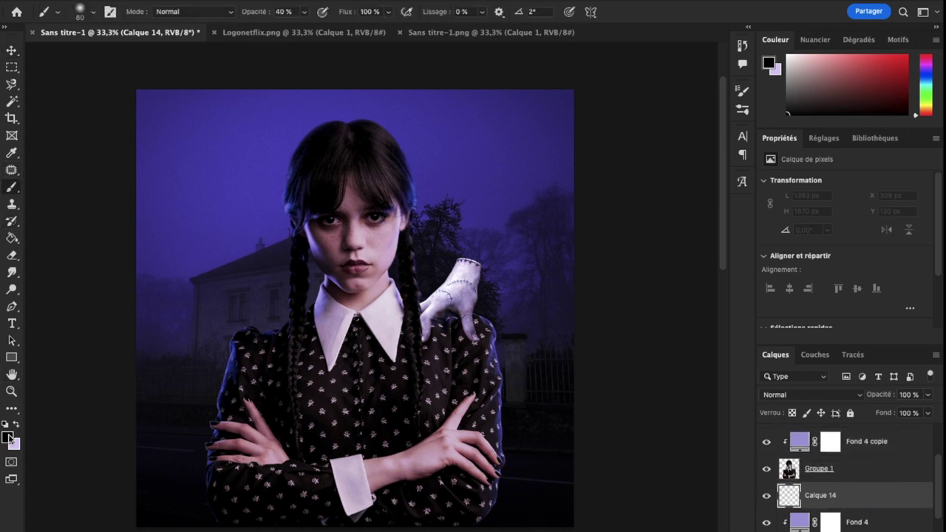
pyautogui.click(9, 437)
pyautogui.click(467, 162)
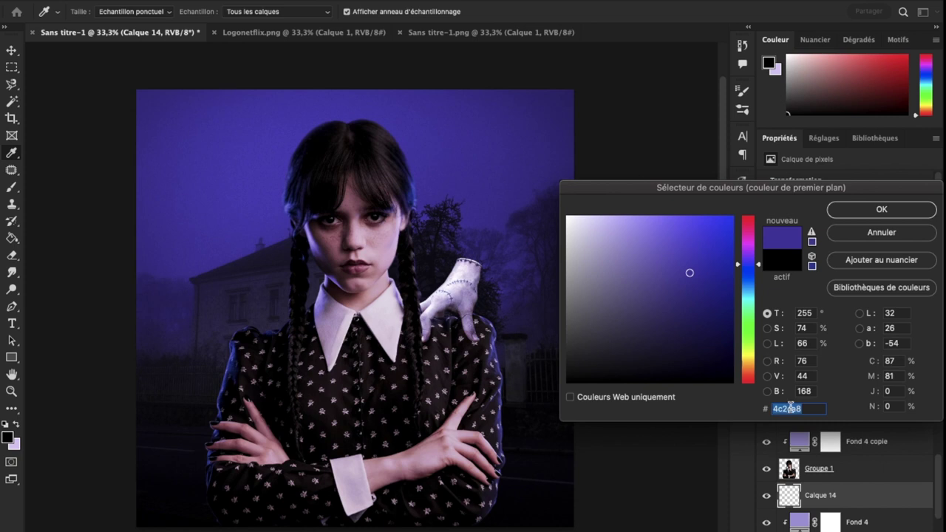
pyautogui.write('a')
pyautogui.write('29bf')
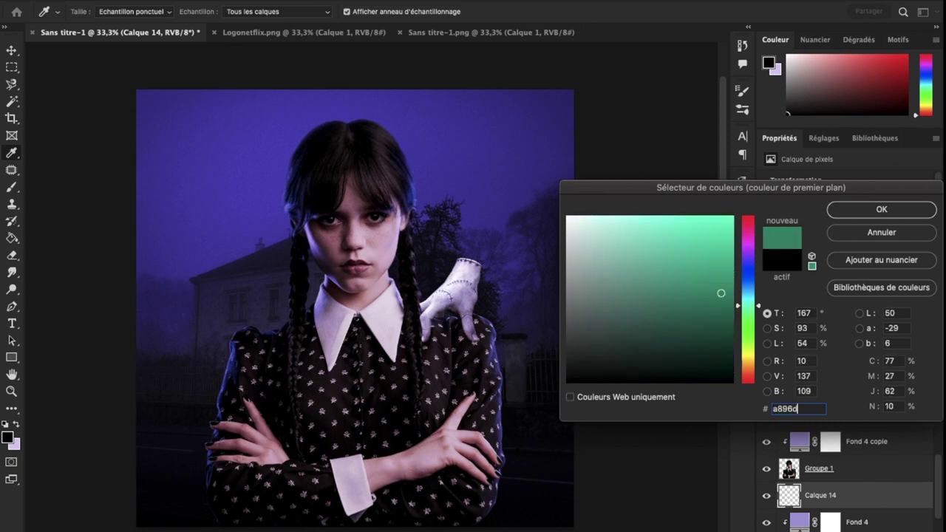
pyautogui.write('e')
pyautogui.press('Return')
# - Set the brush to 2226 px at 100% opacity and paint a soft lavender wash
pyautogui.rightClick(212, 253)
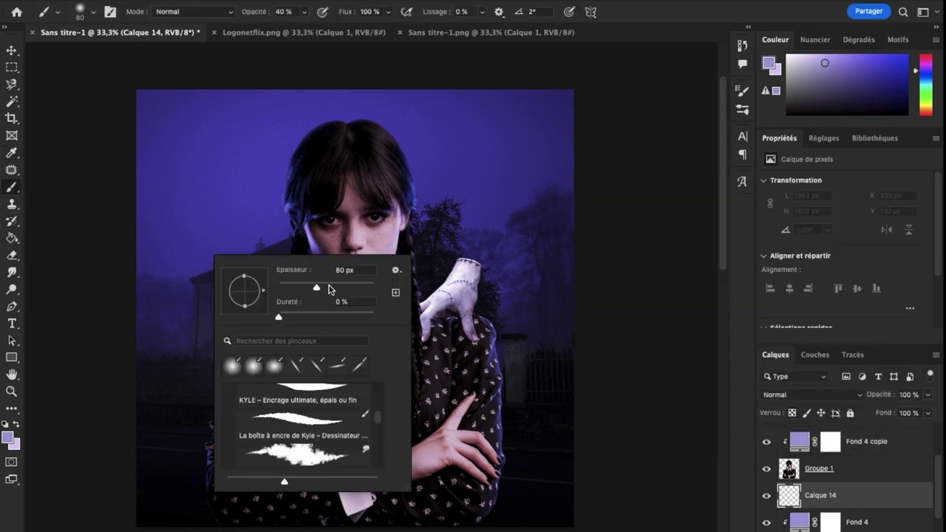
pyautogui.moveTo(357, 287); pyautogui.dragTo(369, 287)
pyautogui.press('Return')
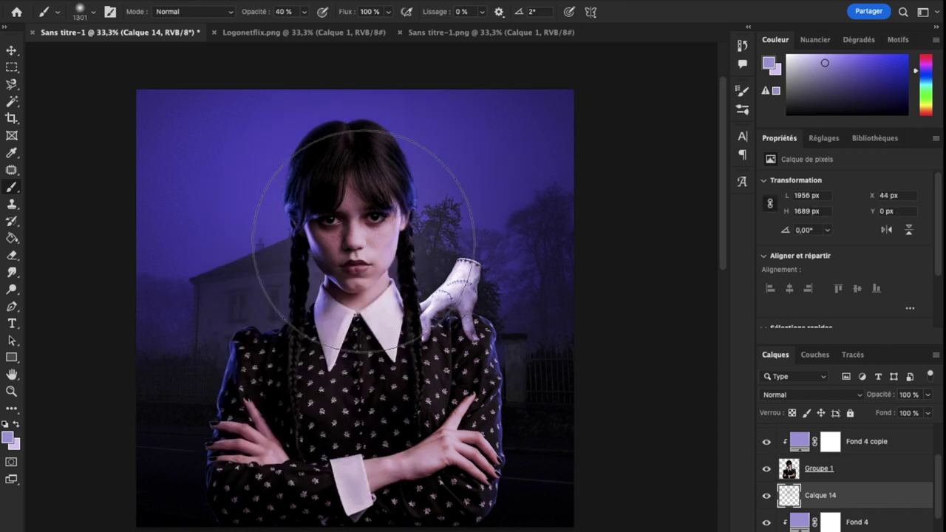
pyautogui.rightClick(364, 299)
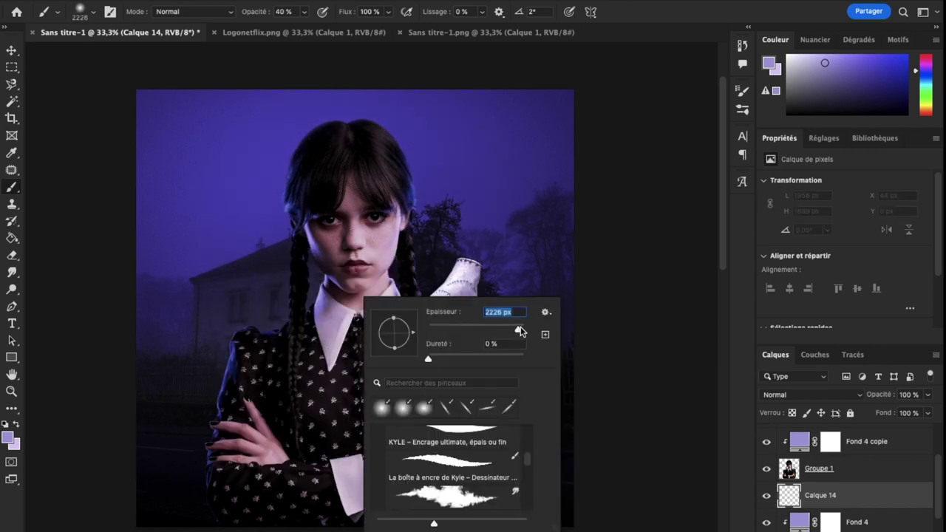
pyautogui.press('Return')
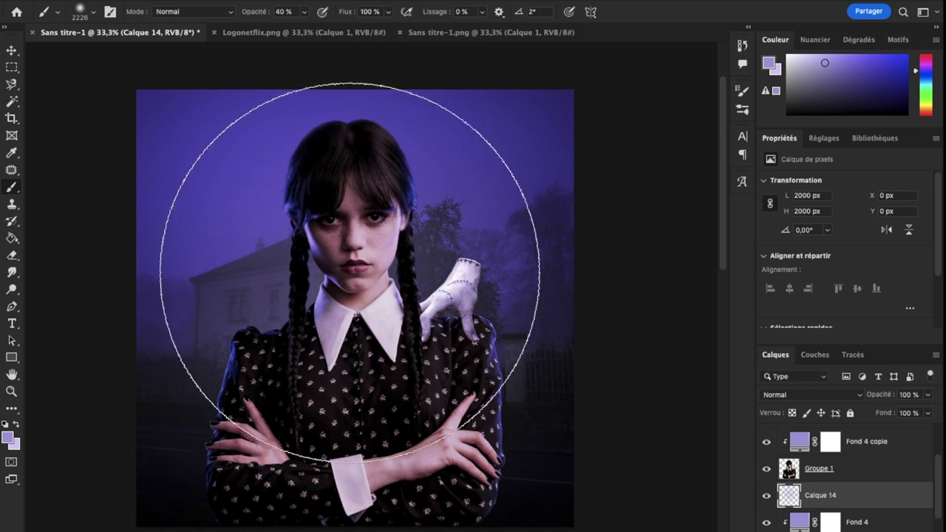
pyautogui.moveTo(303, 12); pyautogui.dragTo(340, 27)
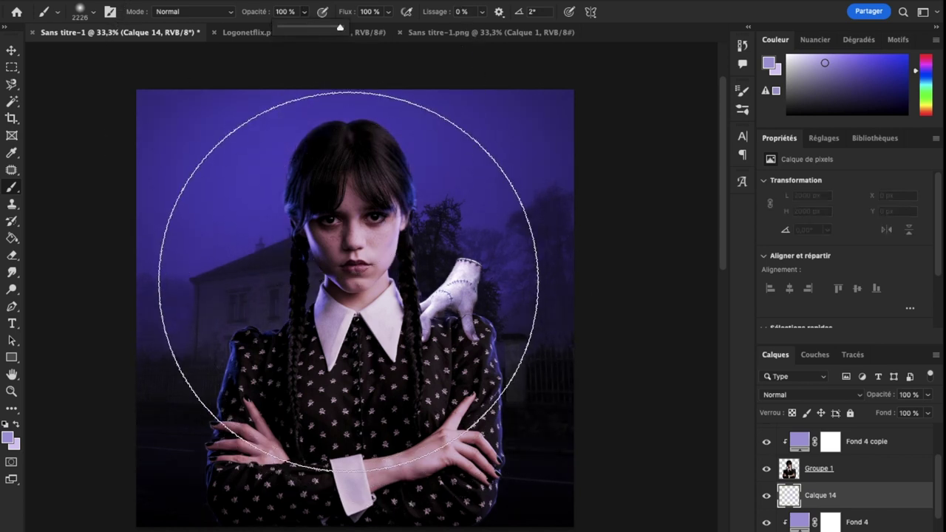
pyautogui.click(348, 282)
# - On a new layer, paint a soft purple glow with a roughly 1900 px brush
pyautogui.hotkey('ctrl', 'shift', 'alt', 'n')
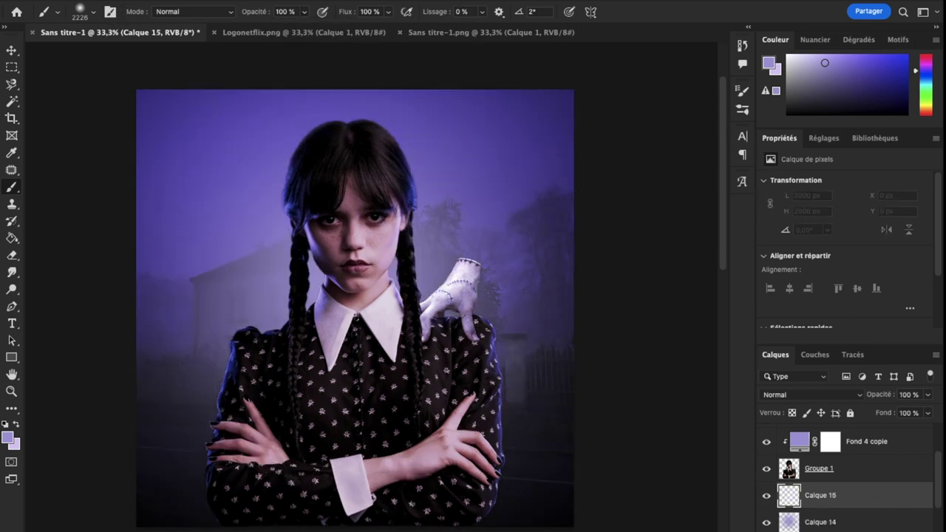
pyautogui.rightClick(363, 290)
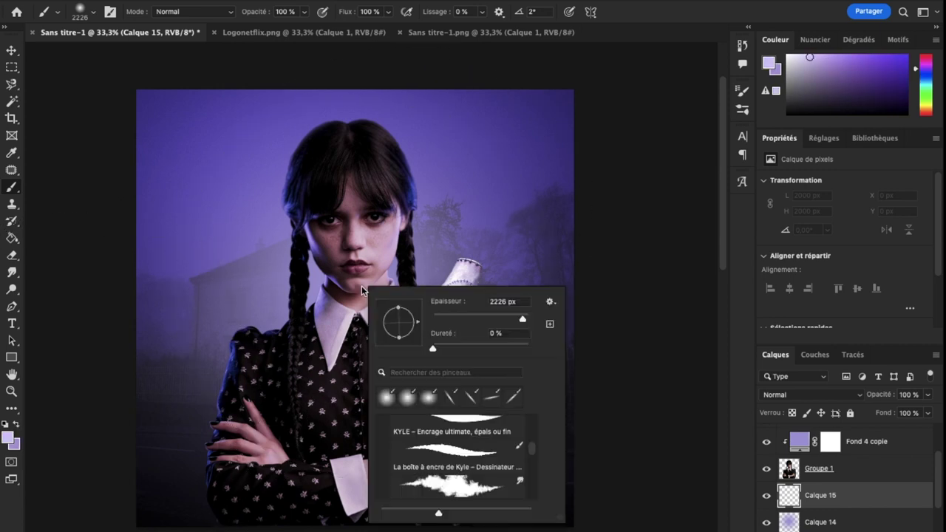
pyautogui.click(518, 322)
pyautogui.moveTo(519, 321); pyautogui.dragTo(516, 317)
pyautogui.press('[')
pyautogui.press('[')
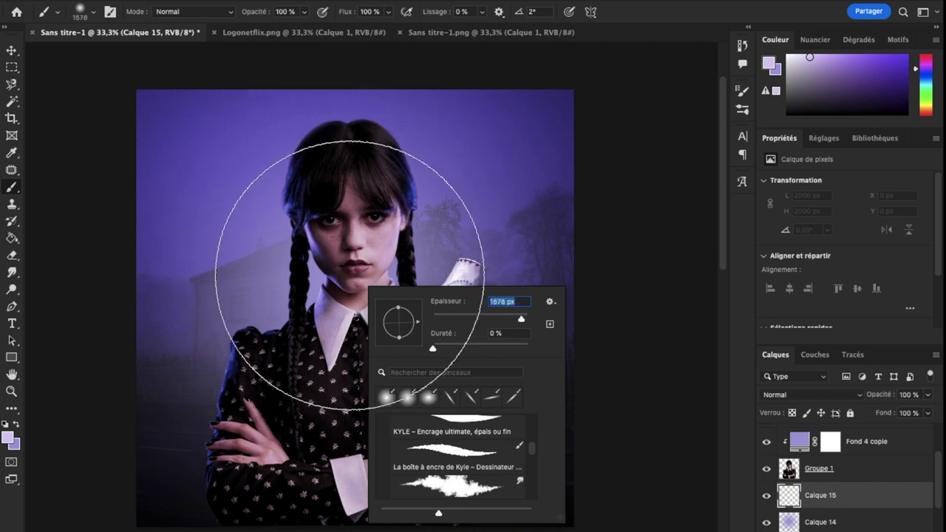
pyautogui.click(349, 278)
pyautogui.hscroll(3, 527, 295)
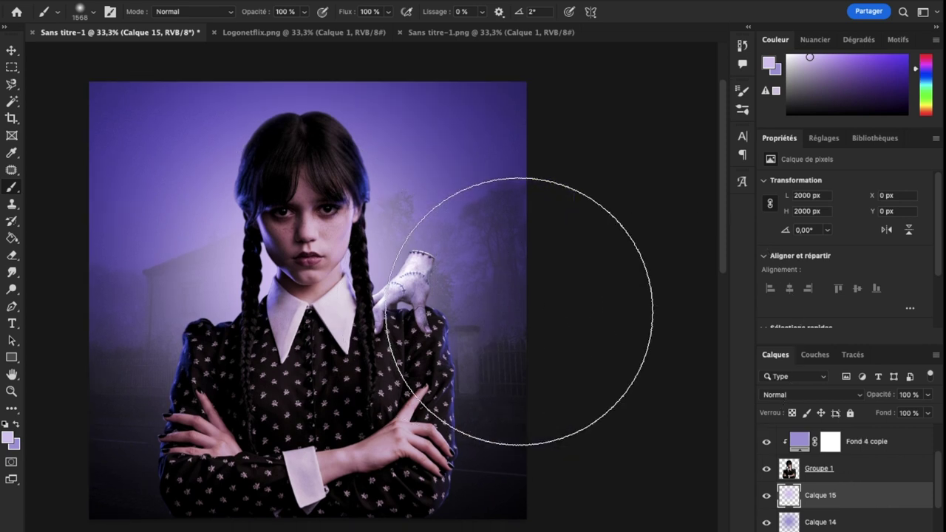
pyautogui.scroll(2, 856, 477)
# - Add a Brightness/Contrast layer (−150, 43) above Fond 4 copie with an inverted mask
pyautogui.click(877, 479)
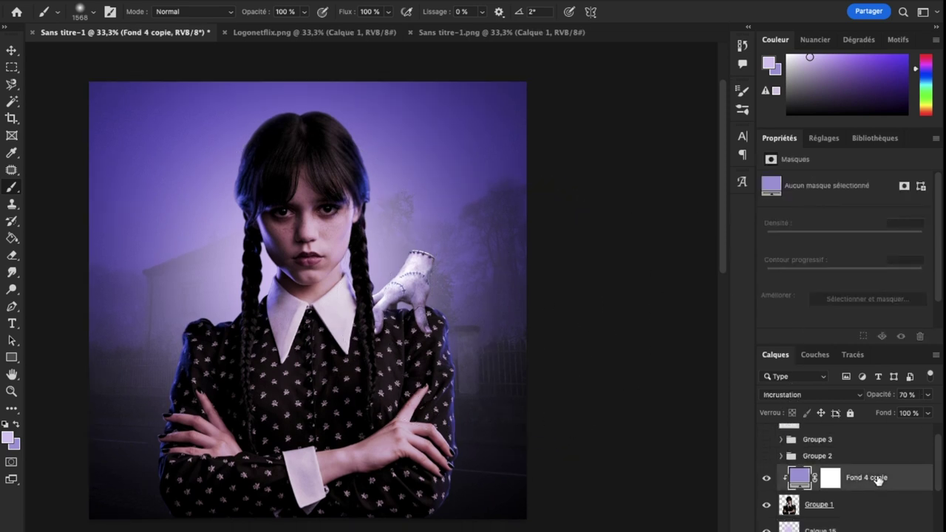
pyautogui.click(869, 528)
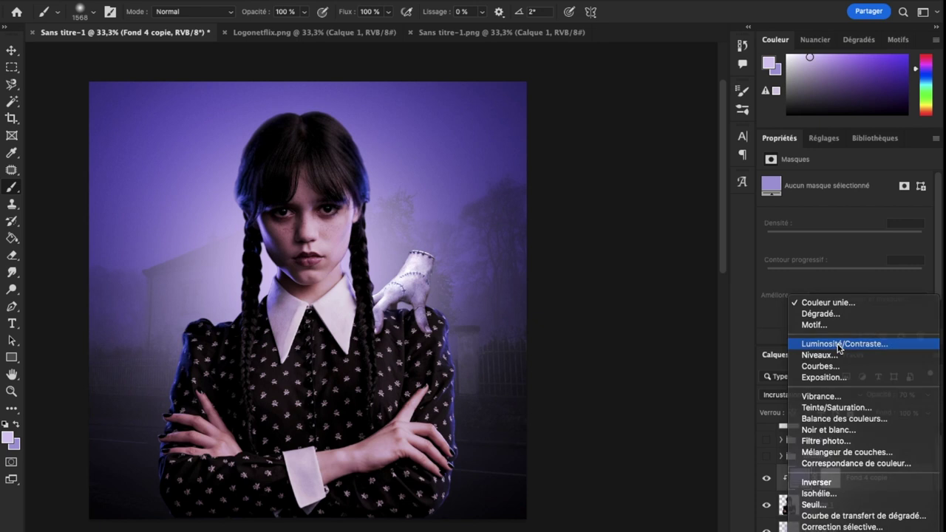
pyautogui.click(813, 345)
pyautogui.moveTo(844, 243)
pyautogui.mouseDown()
pyautogui.moveTo(861, 244)
pyautogui.moveTo(755, 219)
pyautogui.mouseUp()
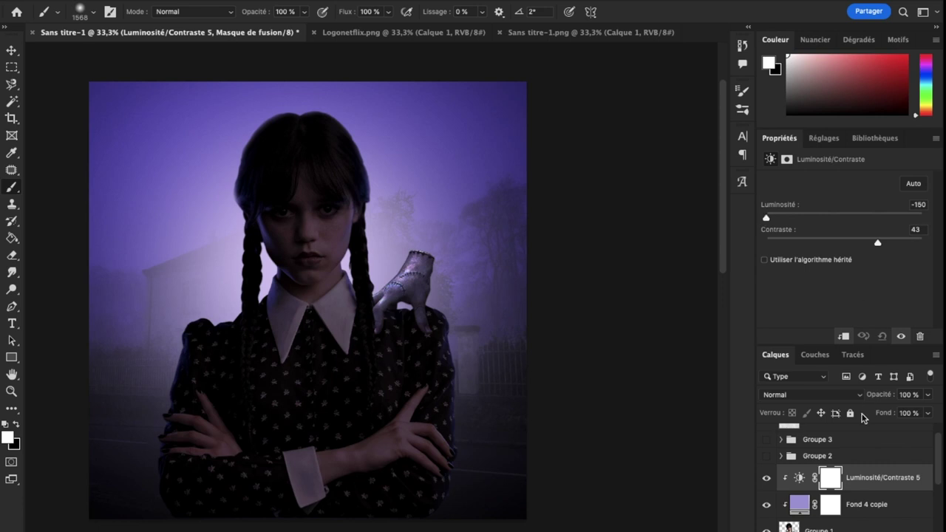
pyautogui.hotkey('ctrl', 'i')
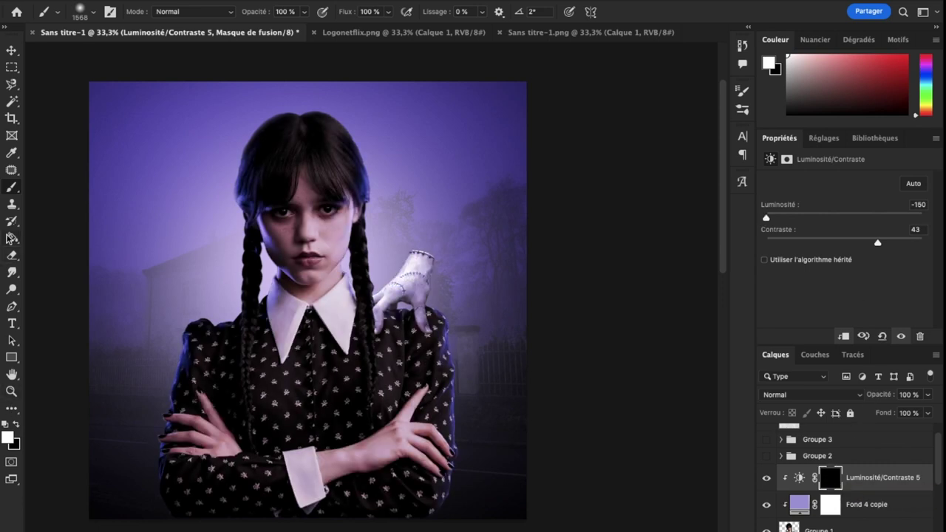
# - Try mask strokes with a 168 px brush around the arm, then undo them
pyautogui.rightClick(392, 351)
pyautogui.press('Return')
pyautogui.moveTo(416, 292); pyautogui.dragTo(426, 287)
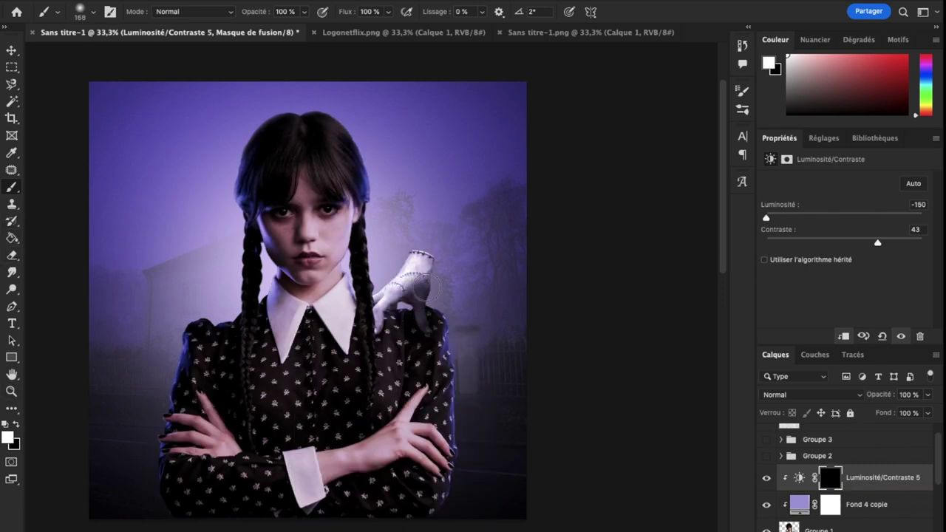
pyautogui.rightClick(434, 281)
pyautogui.press('Return')
pyautogui.moveTo(422, 328)
pyautogui.mouseDown()
pyautogui.moveTo(477, 264)
pyautogui.moveTo(391, 376)
pyautogui.moveTo(351, 377)
pyautogui.mouseUp()
pyautogui.moveTo(443, 386)
pyautogui.mouseDown()
pyautogui.moveTo(478, 433)
pyautogui.moveTo(485, 512)
pyautogui.mouseUp()
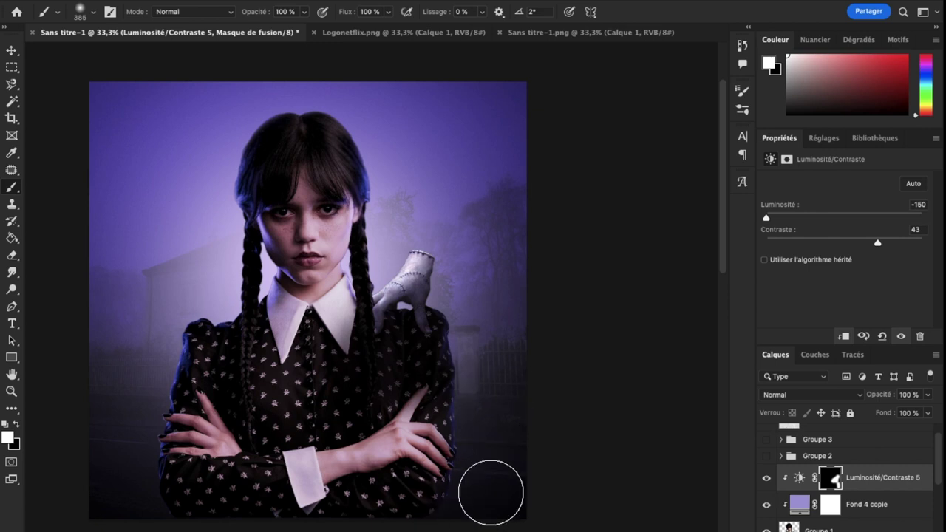
pyautogui.hotkey('ctrl', 'z')
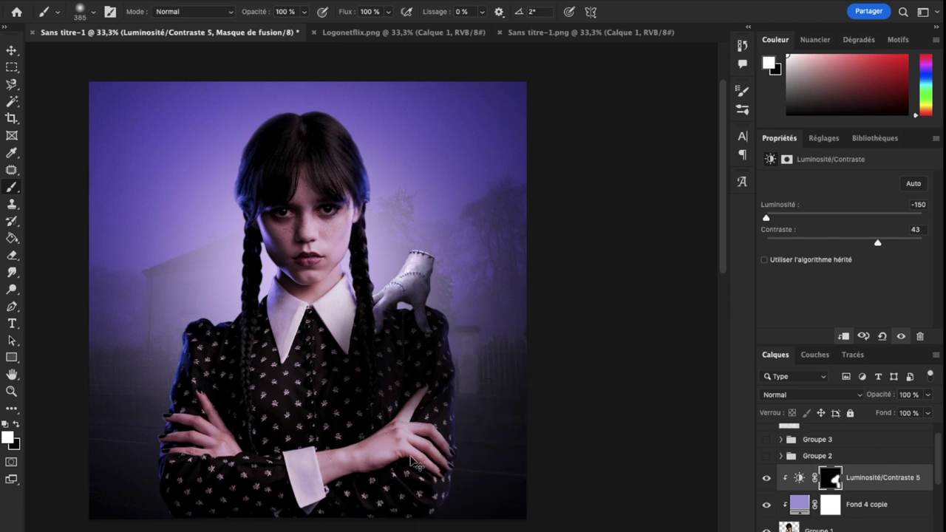
pyautogui.hotkey('ctrl', 'z')
pyautogui.hotkey('ctrl', 'z')
pyautogui.hotkey('ctrl', 'z')
# - Paint the mask to darken the sleeve and shoulder around the hand
pyautogui.scroll(2, 402, 285)
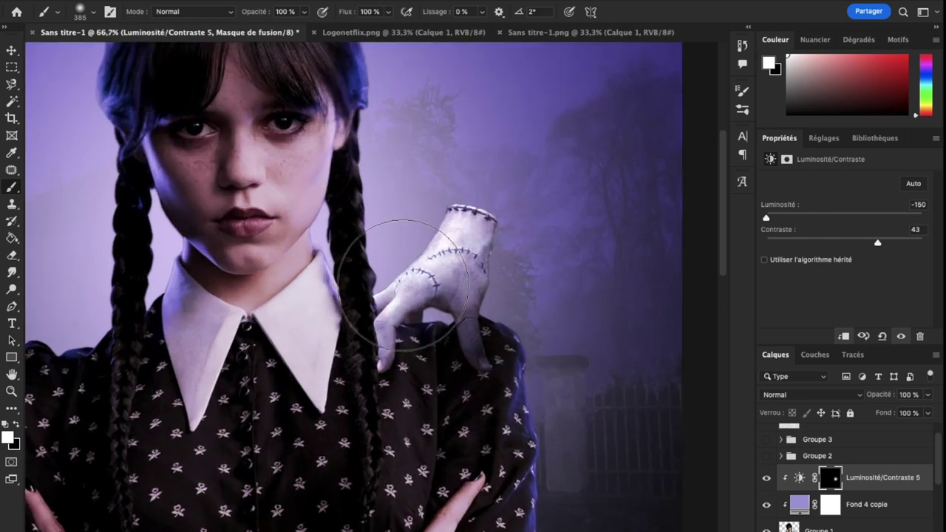
pyautogui.rightClick(409, 287)
pyautogui.click(412, 281)
pyautogui.moveTo(412, 281)
pyautogui.mouseDown()
pyautogui.moveTo(453, 249)
pyautogui.moveTo(433, 317)
pyautogui.moveTo(389, 314)
pyautogui.moveTo(348, 354)
pyautogui.moveTo(476, 374)
pyautogui.moveTo(490, 333)
pyautogui.moveTo(523, 508)
pyautogui.mouseUp()
pyautogui.scroll(-5, 523, 509)
pyautogui.hscroll(2, 523, 508)
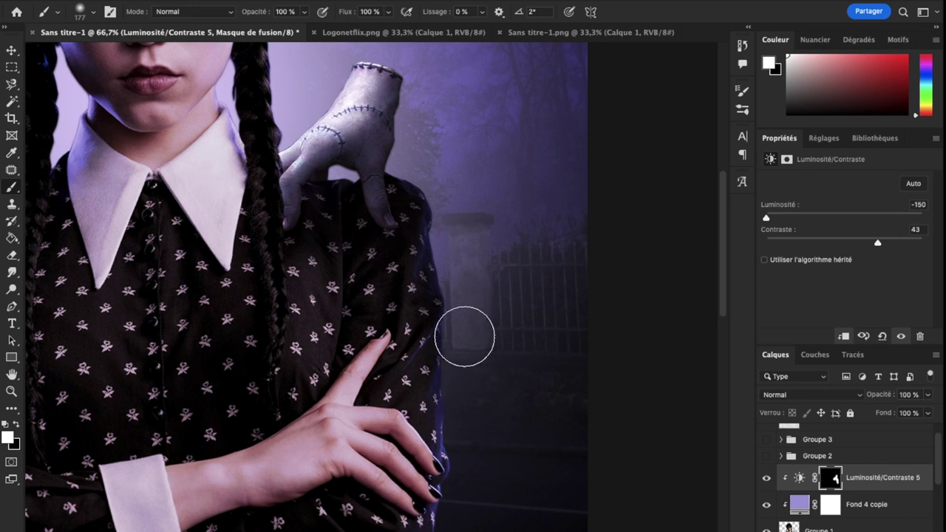
pyautogui.scroll(-4, 456, 525)
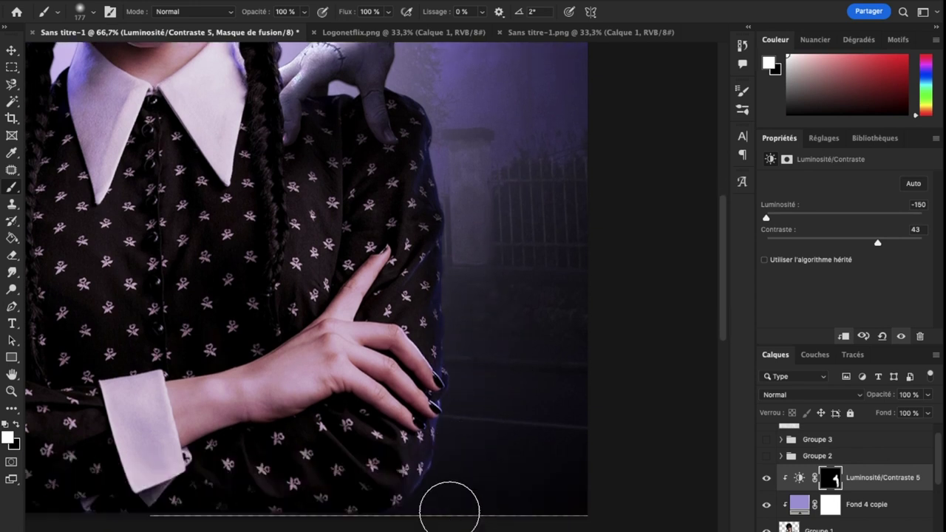
# - Zoom out to the whole poster and add new clipped layer Calque 16
pyautogui.hotkey('ctrl', '-')
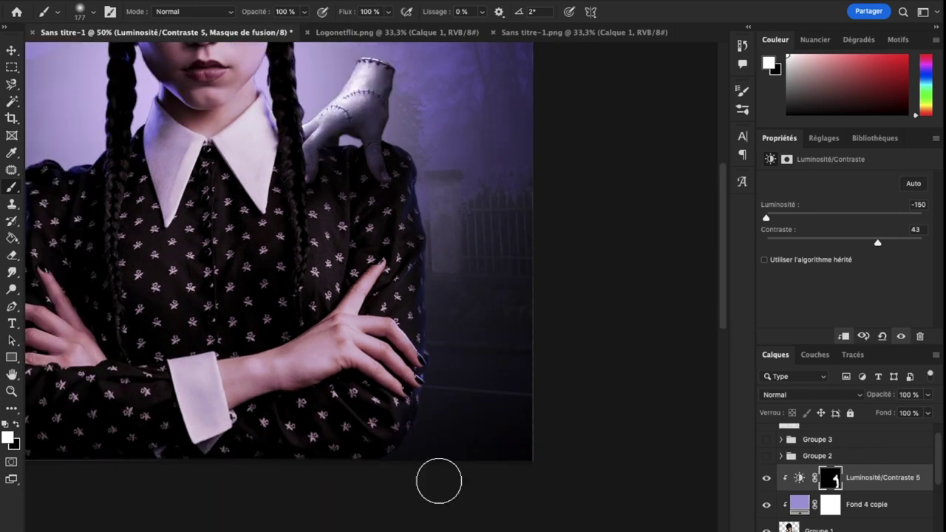
pyautogui.hotkey('ctrl', '-')
pyautogui.scroll(1, 858, 515)
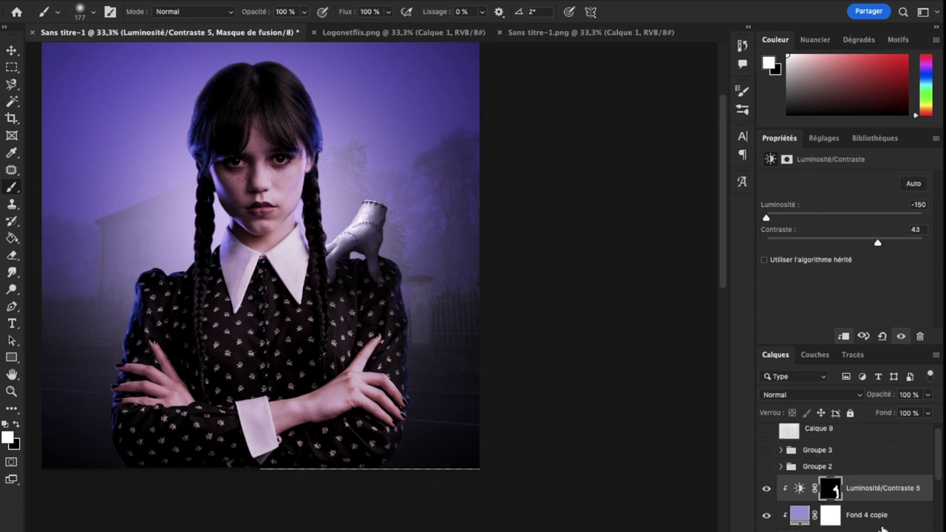
pyautogui.hotkey('ctrl', 'shift', 'alt', 'n')
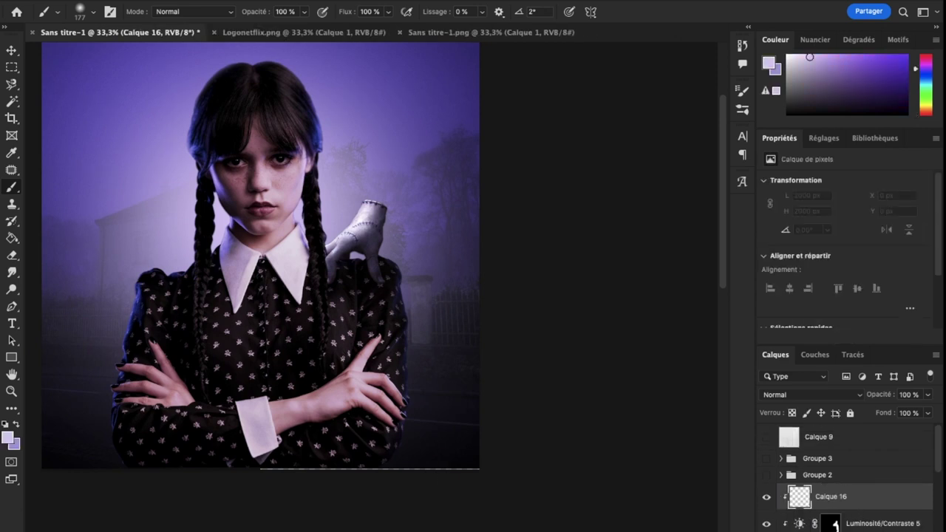
# - Set a light lavender #ccbbff foreground with the Brush tool and zoom in on the head
pyautogui.click(9, 439)
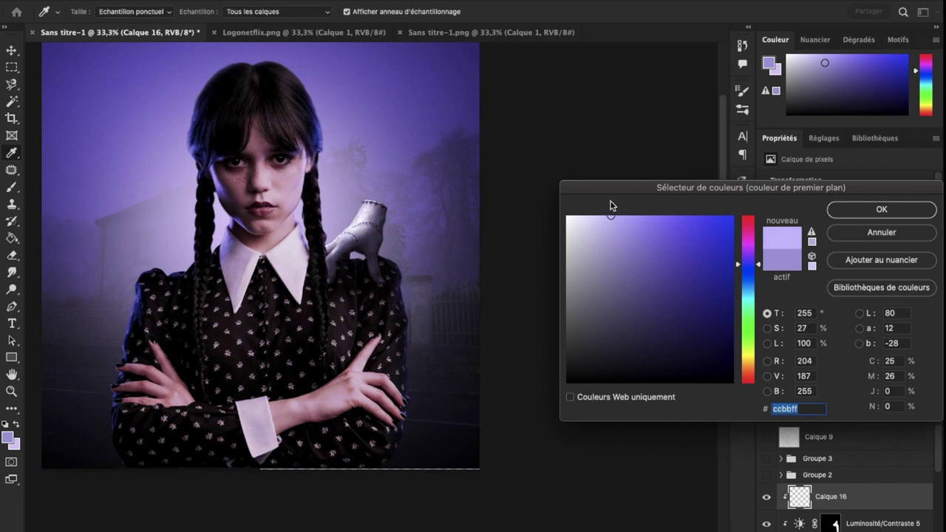
pyautogui.click(872, 210)
pyautogui.press('b')
pyautogui.hotkey('ctrl', '+')
pyautogui.hotkey('ctrl', '+')
pyautogui.scroll(5, 588, 169)
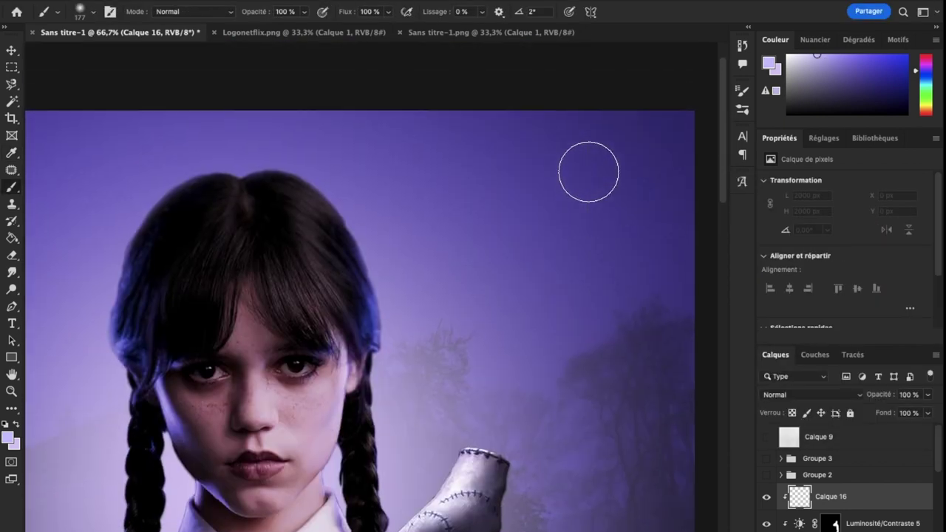
pyautogui.scroll(-2, 359, 215)
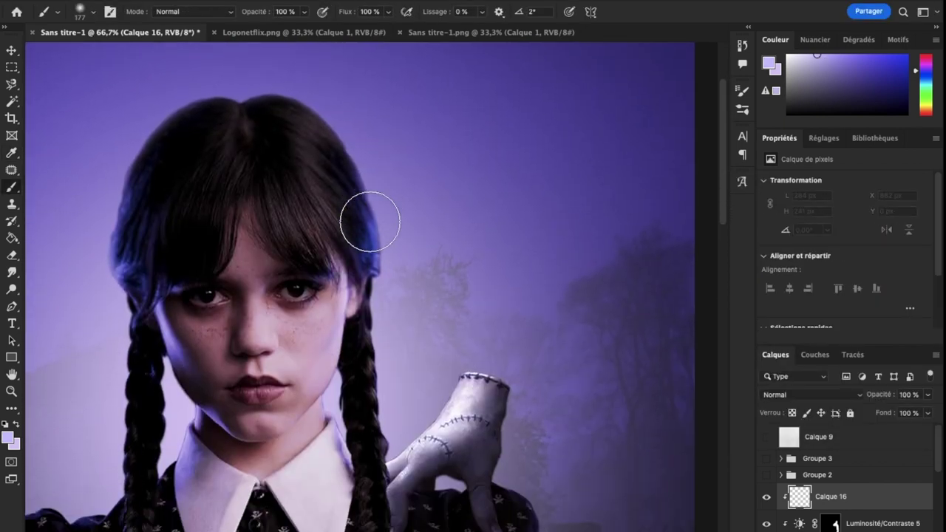
pyautogui.scroll(2, 318, 163)
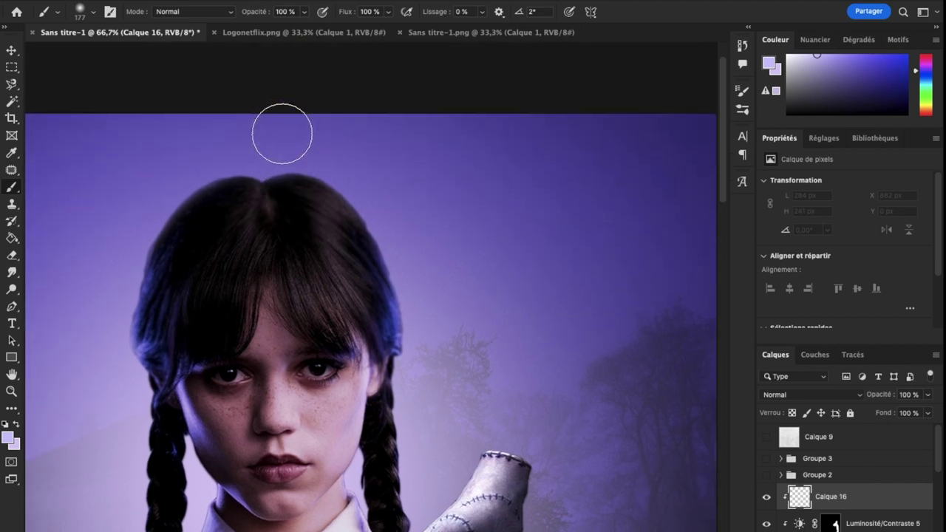
# - Paint lavender highlights on the top, left and right edges of the hair
pyautogui.moveTo(324, 150)
pyautogui.mouseDown()
pyautogui.moveTo(200, 141)
pyautogui.moveTo(294, 137)
pyautogui.mouseUp()
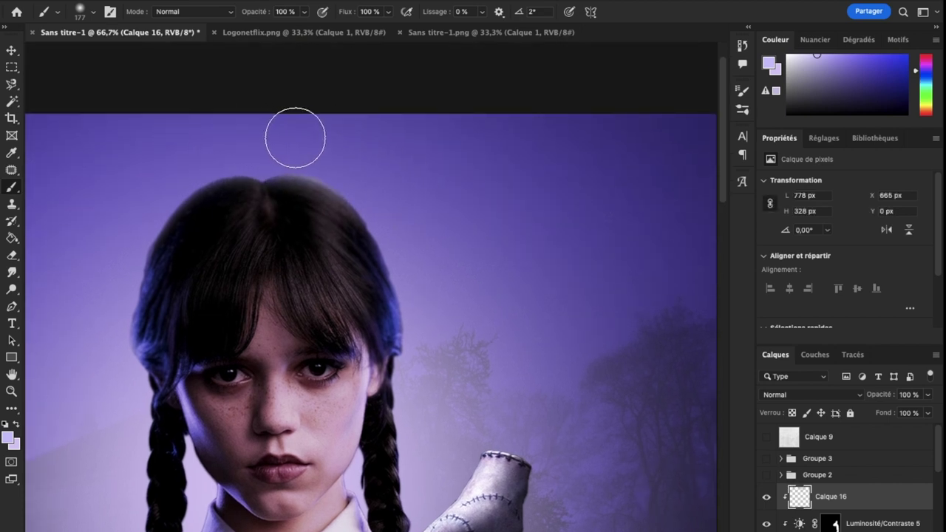
pyautogui.moveTo(422, 232); pyautogui.dragTo(442, 302)
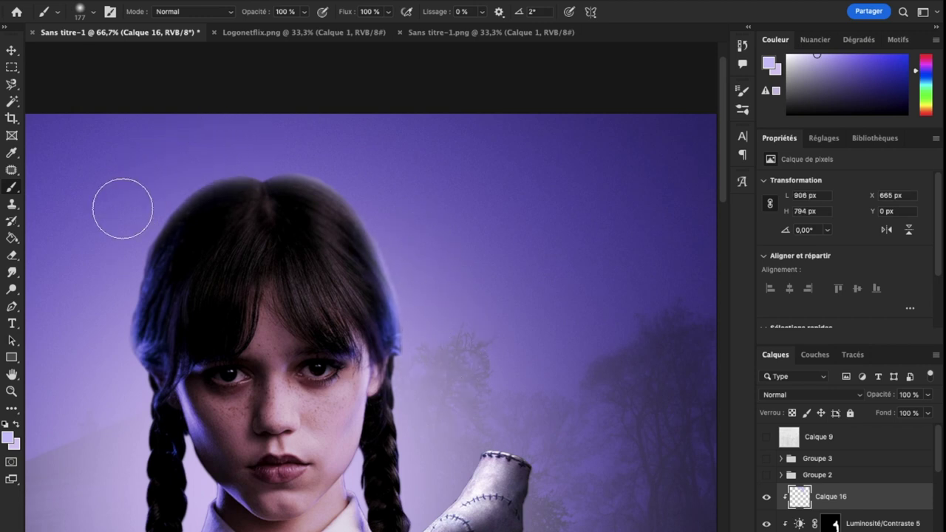
pyautogui.moveTo(123, 207); pyautogui.dragTo(148, 296)
pyautogui.moveTo(97, 361); pyautogui.dragTo(125, 214)
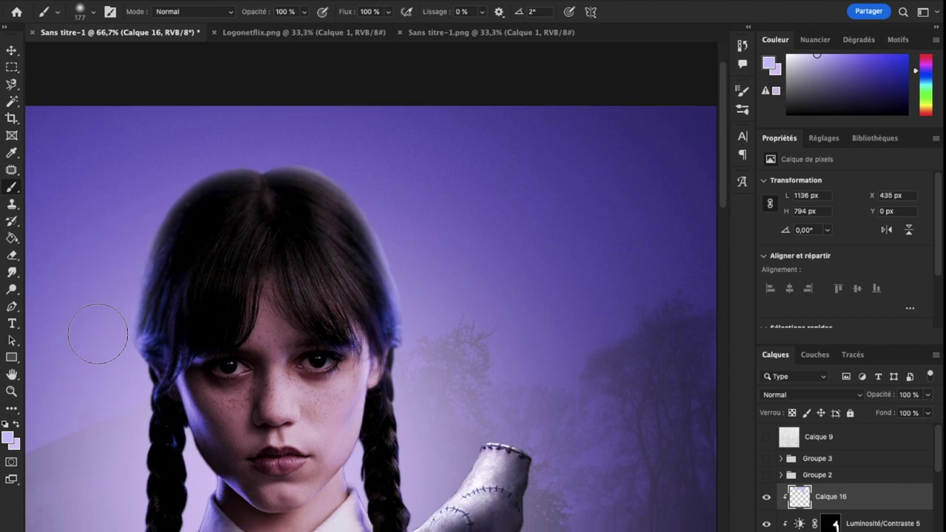
pyautogui.hotkey('ctrl', '+')
pyautogui.hotkey('ctrl', '+')
pyautogui.moveTo(461, 243); pyautogui.dragTo(492, 363)
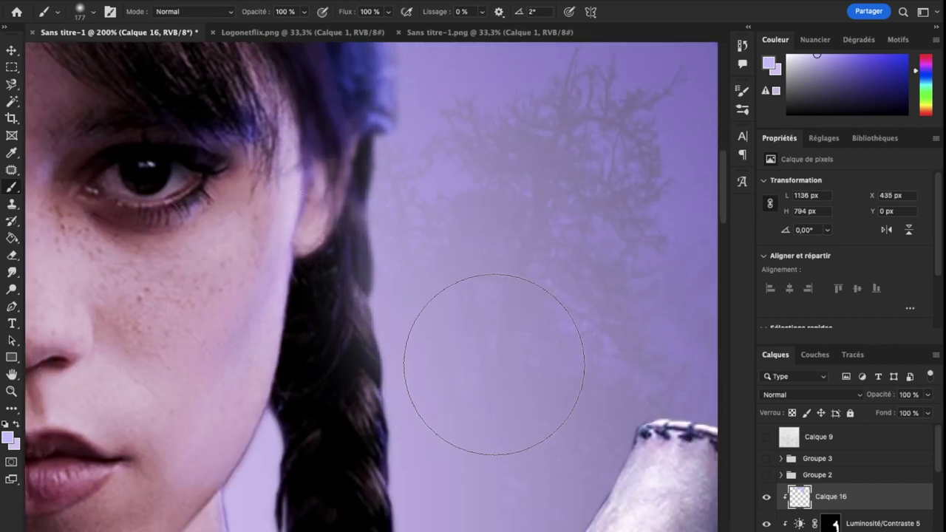
pyautogui.scroll(-3, 473, 332)
# - With a 57 px brush, brighten the hair's right edge and the lower braid
pyautogui.rightClick(470, 300)
pyautogui.moveTo(583, 332); pyautogui.dragTo(560, 334)
pyautogui.press('Return')
pyautogui.moveTo(374, 263)
pyautogui.mouseDown()
pyautogui.moveTo(363, 298)
pyautogui.moveTo(370, 392)
pyautogui.moveTo(365, 354)
pyautogui.mouseUp()
pyautogui.hscroll(5, 364, 354)
pyautogui.moveTo(303, 397); pyautogui.dragTo(321, 481)
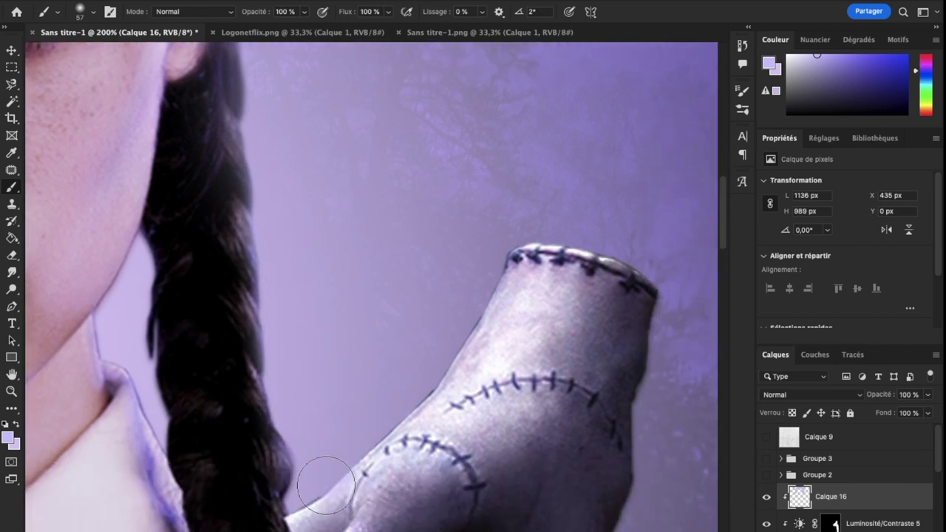
pyautogui.hscroll(-4, 321, 482)
# - Paint over the braid's dark edge with a 27 px brush, then set the brush to 61 px
pyautogui.rightClick(244, 293)
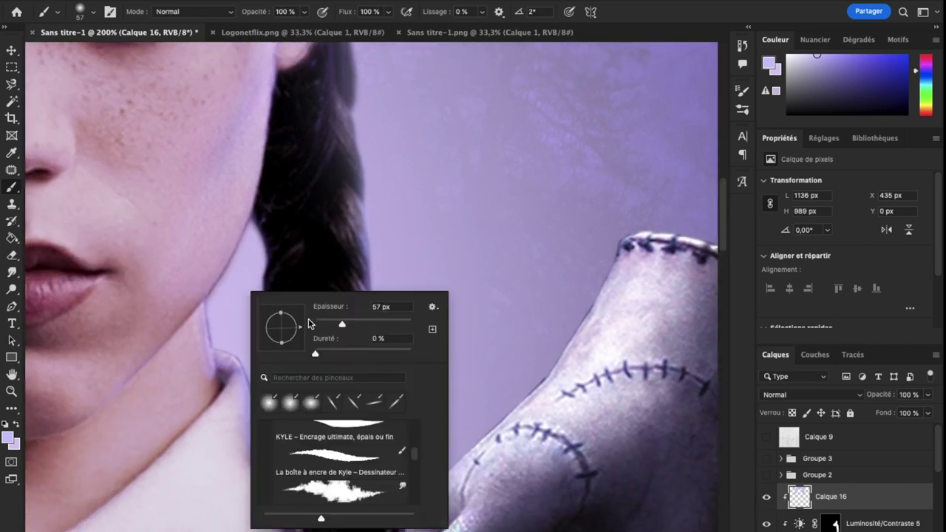
pyautogui.press('Return')
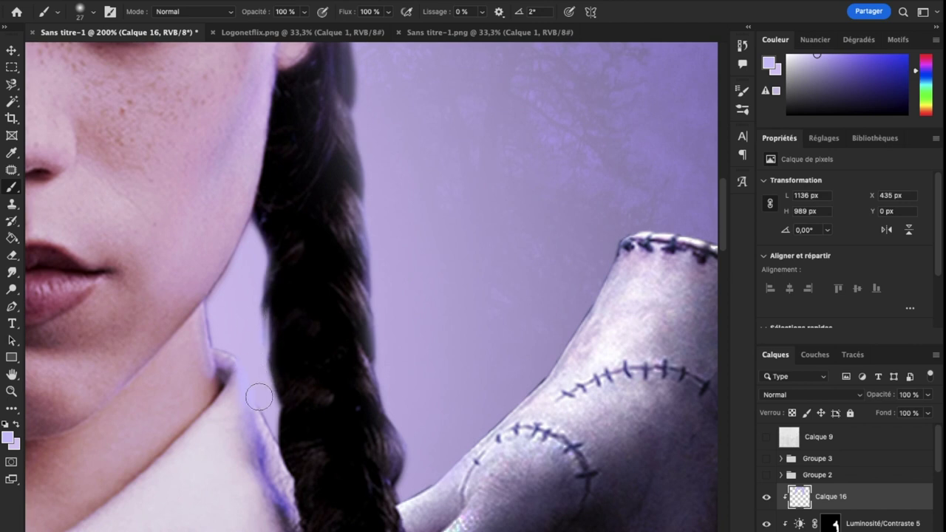
pyautogui.moveTo(265, 436); pyautogui.dragTo(227, 321)
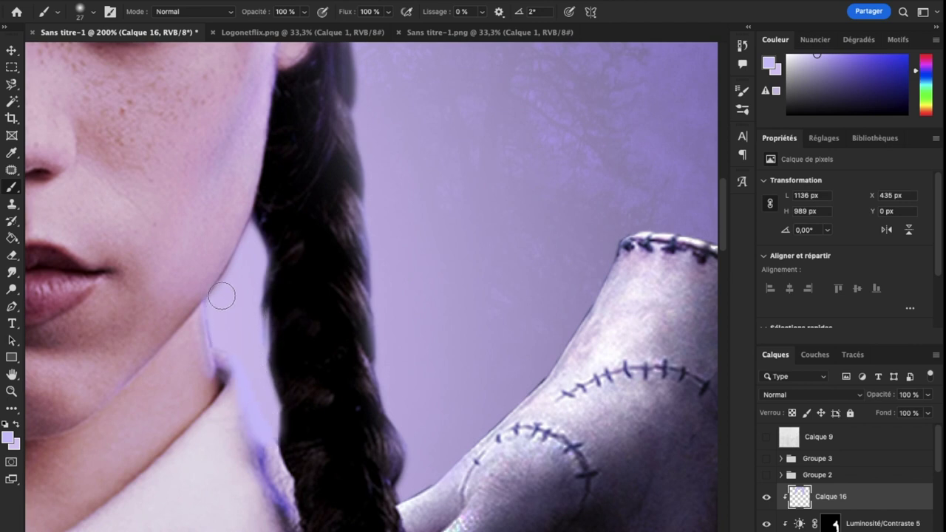
pyautogui.hotkey('ctrl', 'z')
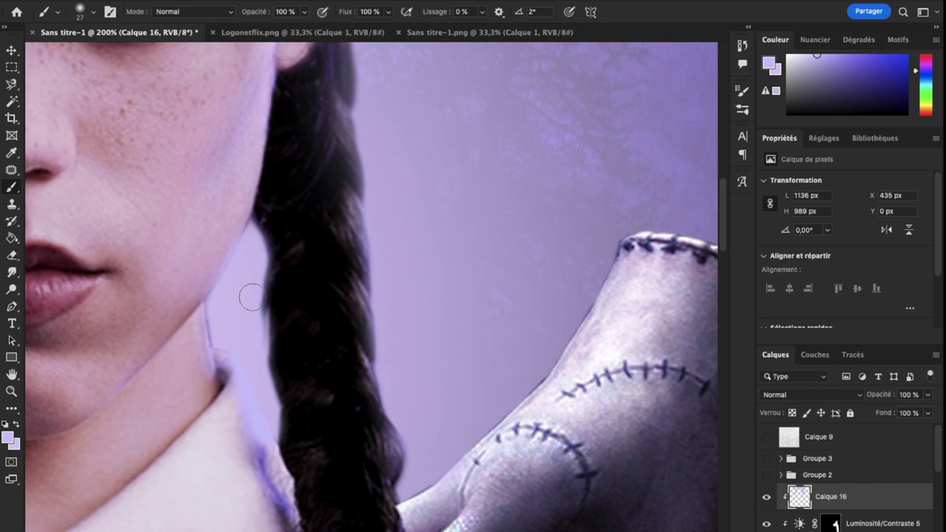
pyautogui.hscroll(-5, 248, 301)
pyautogui.scroll(-3, 248, 301)
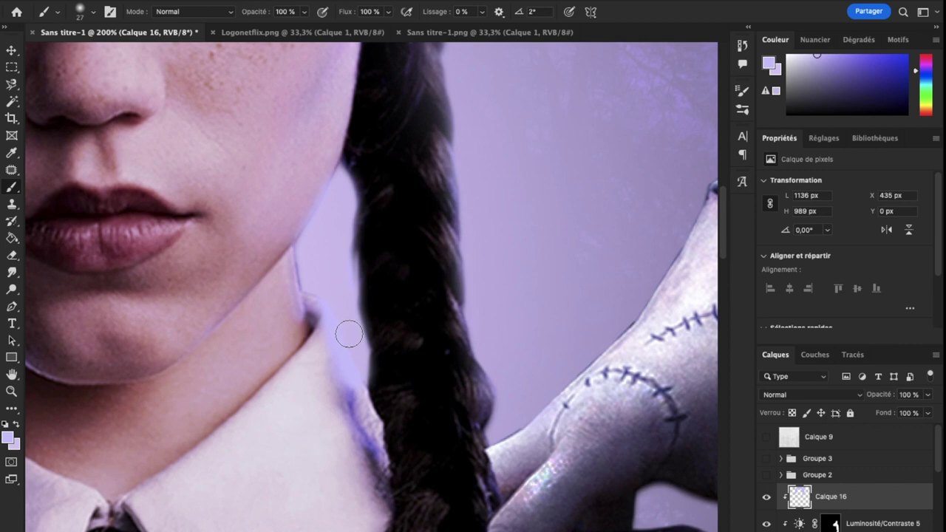
pyautogui.scroll(-3, 349, 334)
pyautogui.scroll(4, 348, 332)
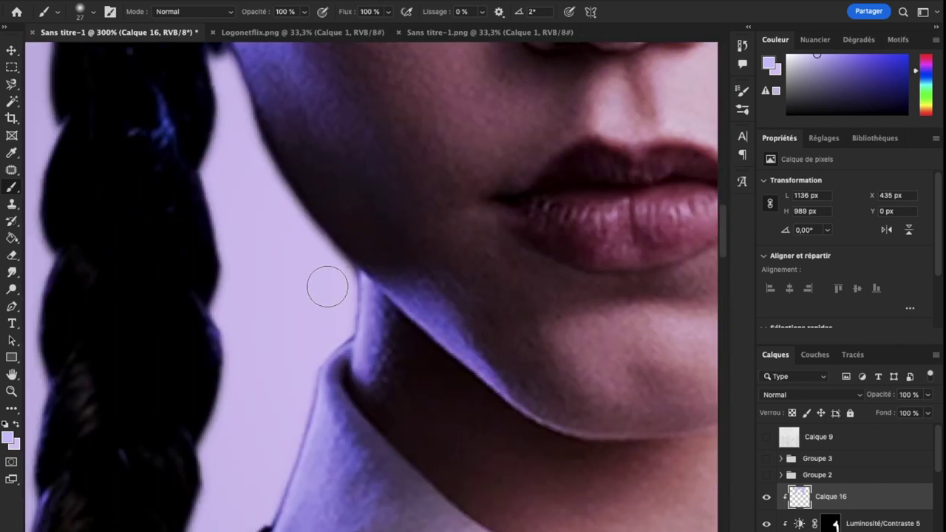
pyautogui.moveTo(237, 158)
pyautogui.mouseDown()
pyautogui.moveTo(222, 106)
pyautogui.moveTo(271, 217)
pyautogui.mouseUp()
pyautogui.rightClick(271, 218)
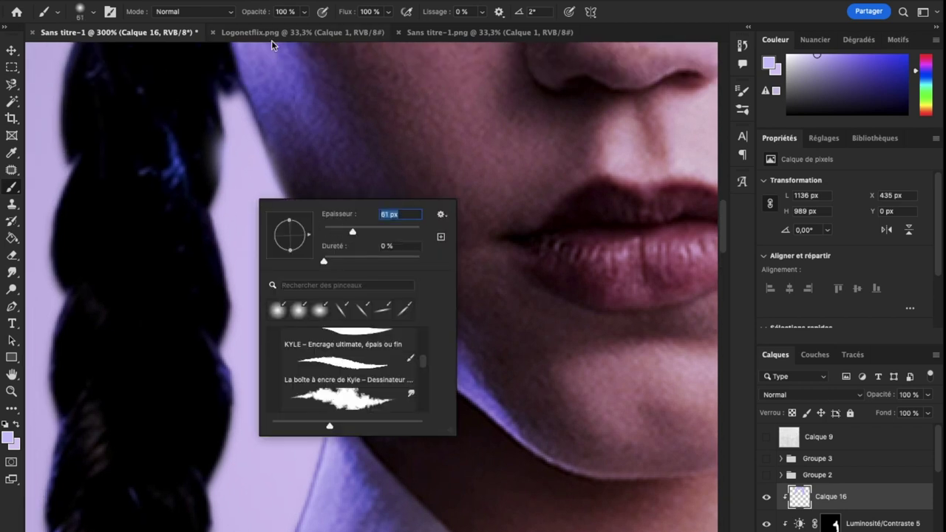
pyautogui.press('Return')
# - Paint soft lavender along the braid's outer edge, the hair by the neck and the jaw
pyautogui.write('80')
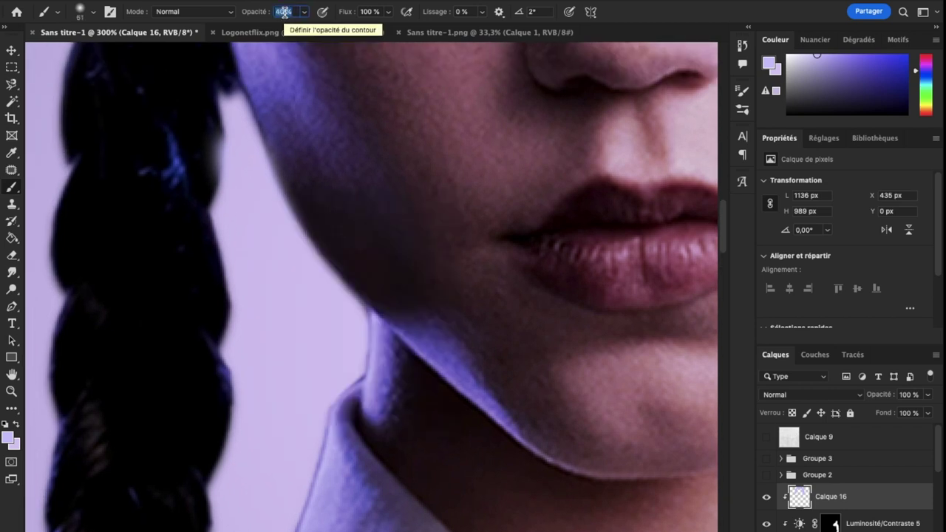
pyautogui.write('4')
pyautogui.rightClick(258, 217)
pyautogui.press('Return')
pyautogui.moveTo(244, 200); pyautogui.dragTo(243, 503)
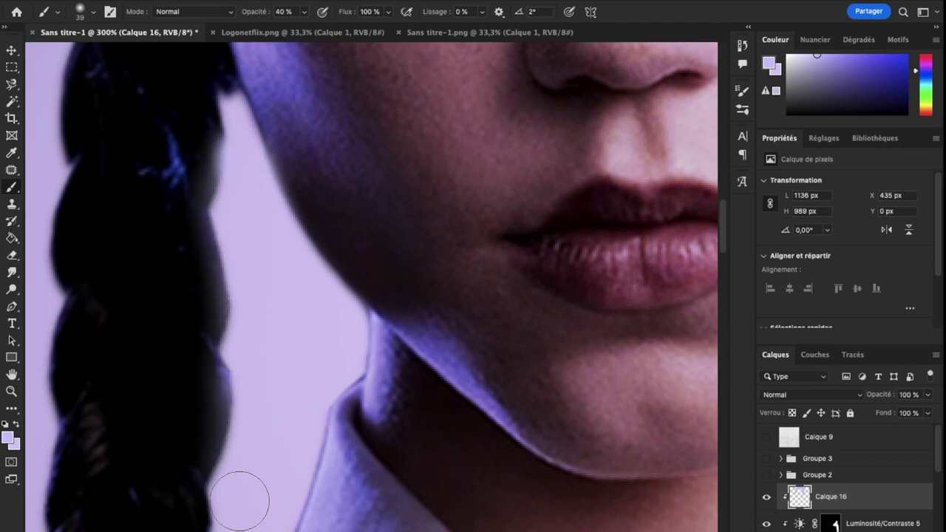
pyautogui.scroll(-3, 232, 444)
pyautogui.moveTo(222, 391)
pyautogui.mouseDown()
pyautogui.moveTo(232, 401)
pyautogui.moveTo(212, 473)
pyautogui.moveTo(219, 395)
pyautogui.mouseUp()
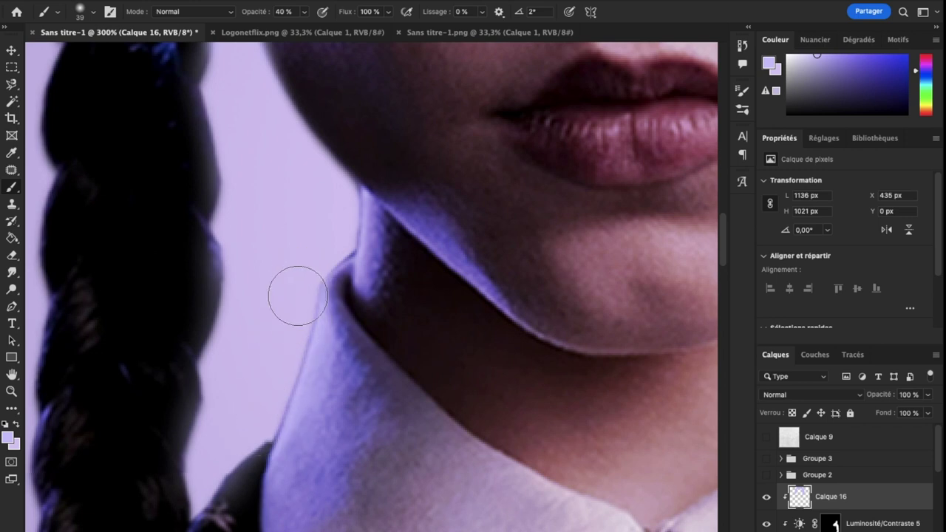
pyautogui.moveTo(334, 198); pyautogui.dragTo(247, 67)
pyautogui.scroll(4, 248, 66)
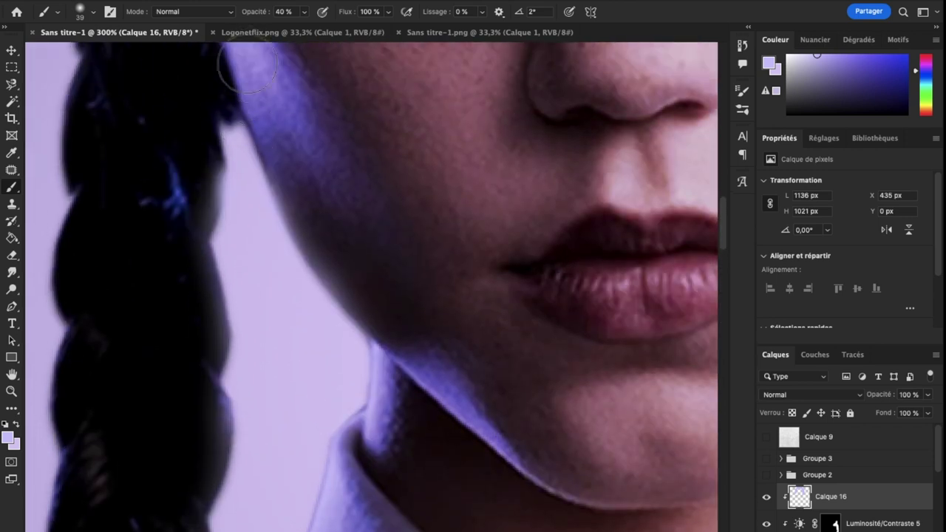
# - Resize the brush from 23 px to 76 px and frame the face and braids
pyautogui.rightClick(236, 150)
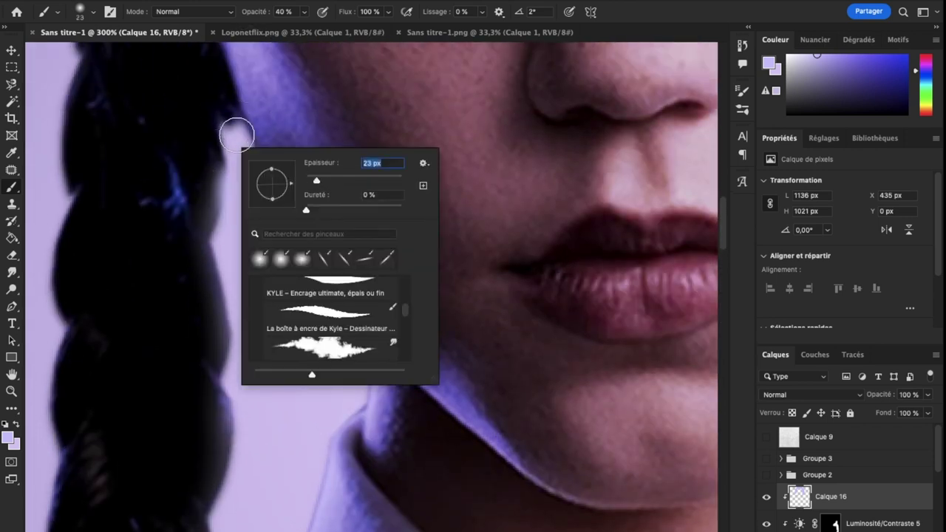
pyautogui.press('Return')
pyautogui.hotkey('ctrl', '-')
pyautogui.hotkey('ctrl', '-')
pyautogui.hotkey('ctrl', '-')
pyautogui.hotkey('ctrl', '+')
pyautogui.hotkey('ctrl', '+')
pyautogui.hotkey('ctrl', '+')
pyautogui.rightClick(259, 212)
pyautogui.hotkey('ctrl', '-')
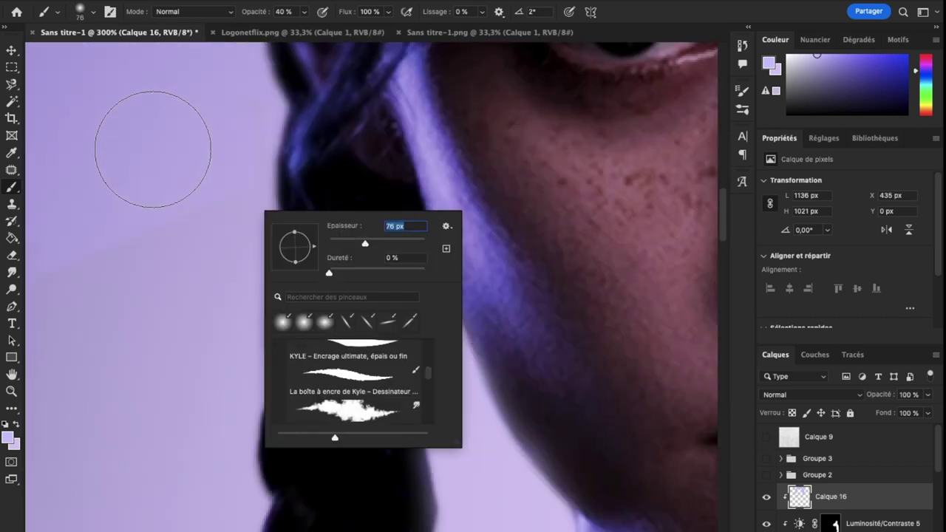
pyautogui.press('Return')
pyautogui.hotkey('ctrl', '-')
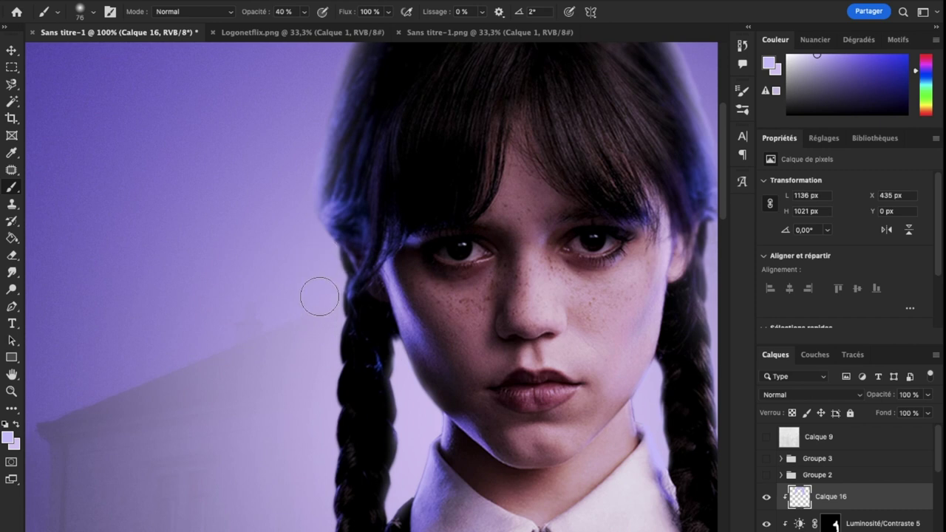
pyautogui.scroll(-2, 304, 444)
# - Lighten the braid's left edge and haze the dark shoulder with lavender mist
pyautogui.moveTo(305, 434); pyautogui.dragTo(316, 373)
pyautogui.moveTo(311, 469); pyautogui.dragTo(189, 482)
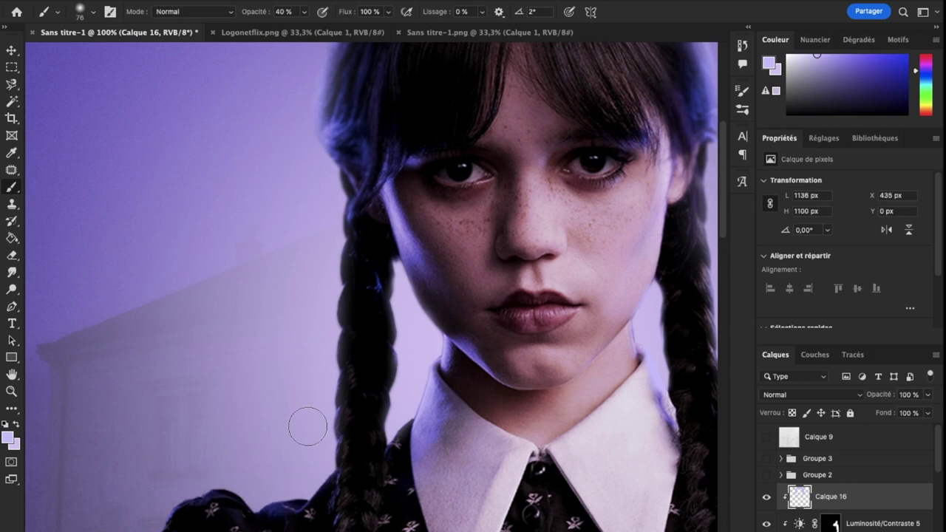
pyautogui.moveTo(308, 473); pyautogui.dragTo(235, 482)
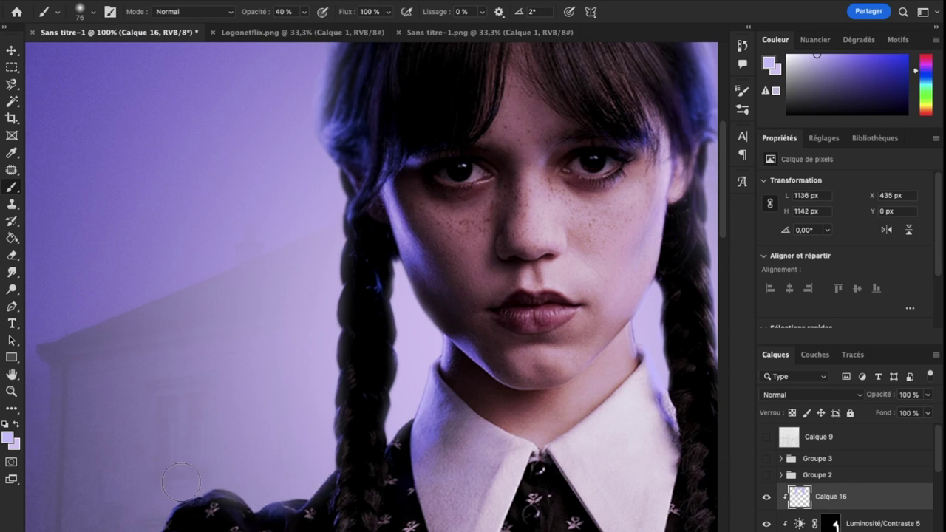
pyautogui.scroll(-2, 293, 484)
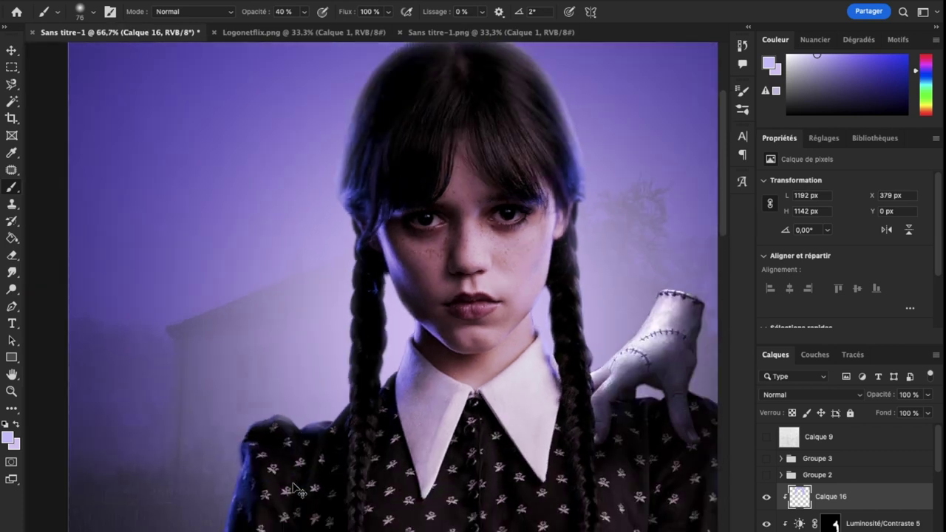
pyautogui.hscroll(5, 292, 481)
pyautogui.scroll(5, 561, 377)
pyautogui.scroll(5, 212, 321)
pyautogui.hscroll(-5, 211, 320)
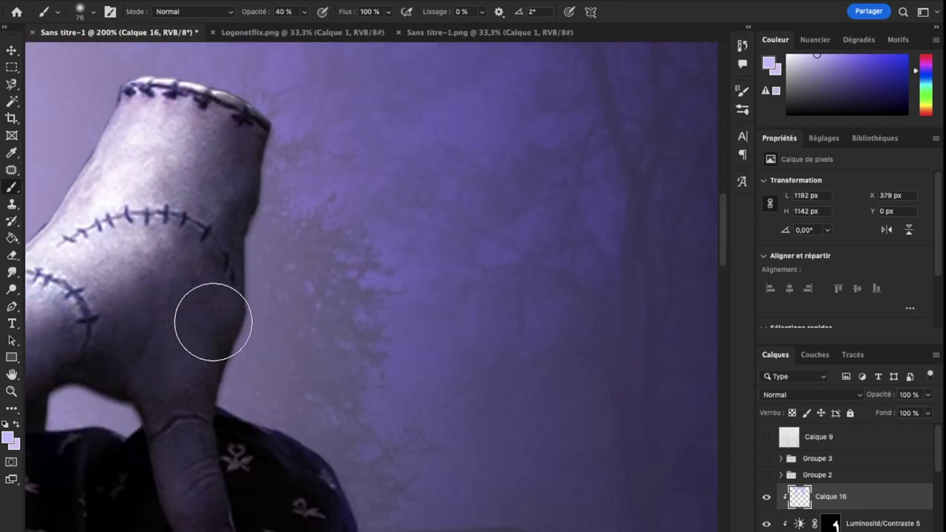
pyautogui.scroll(3, 262, 244)
pyautogui.scroll(2, 311, 232)
# - Brighten the mist beside the top of the stitched hand
pyautogui.moveTo(336, 251); pyautogui.dragTo(292, 222)
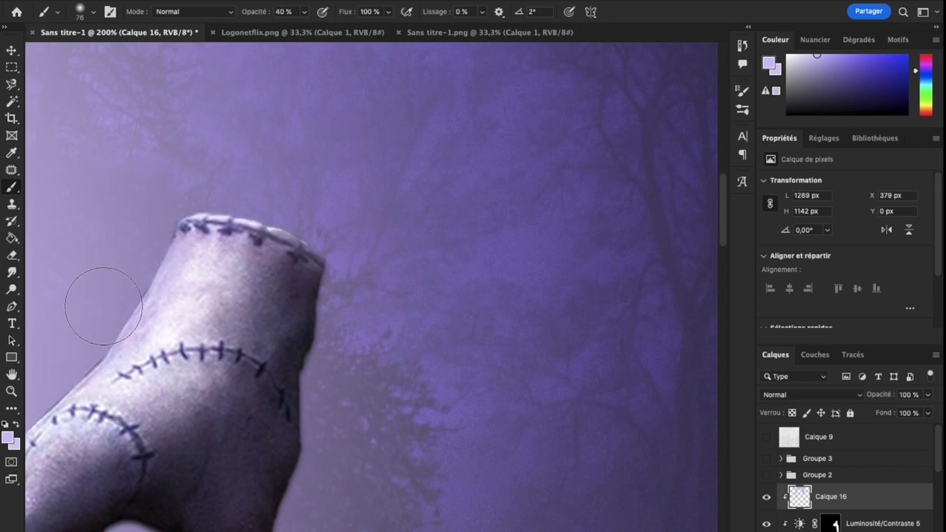
pyautogui.hscroll(-5, 126, 318)
pyautogui.scroll(-1, 126, 318)
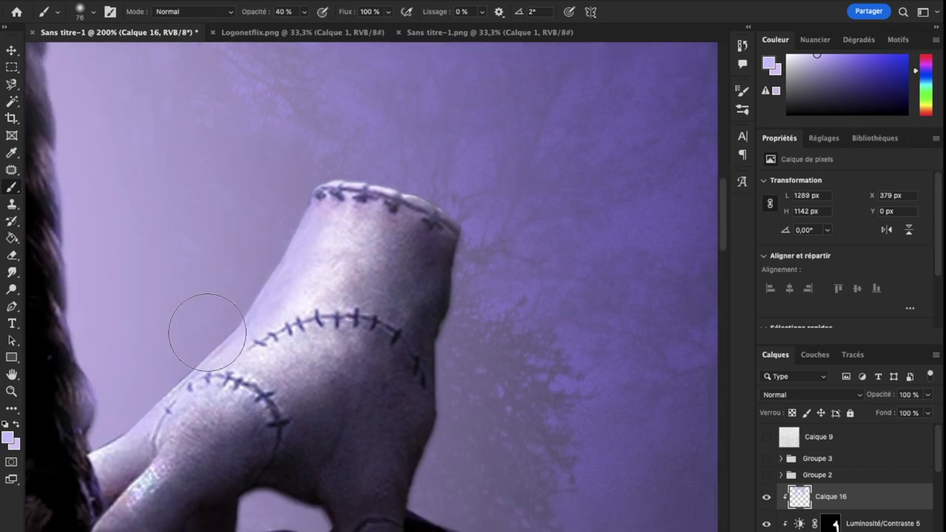
pyautogui.hotkey('ctrl', '-')
pyautogui.hotkey('ctrl', '-')
pyautogui.hotkey('ctrl', '+')
pyautogui.hotkey('ctrl', '+')
pyautogui.hscroll(-10, 186, 356)
pyautogui.rightClick(187, 356)
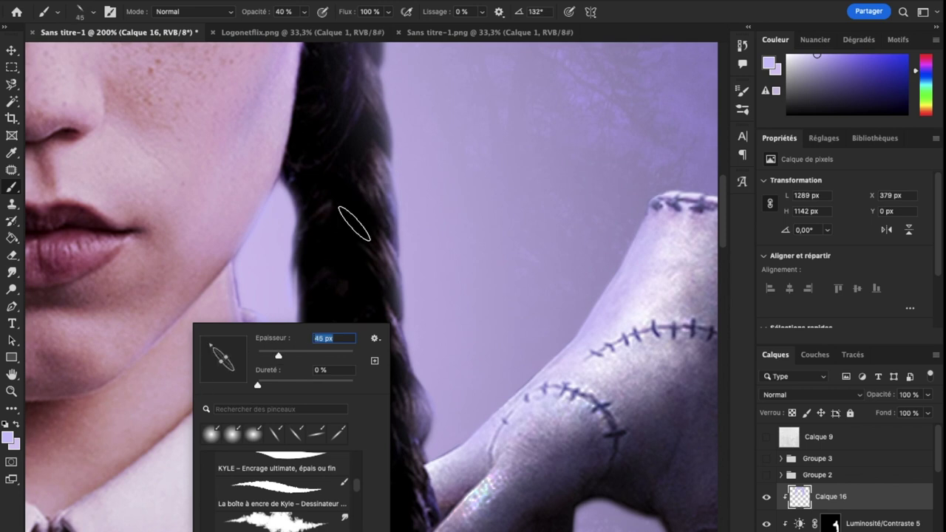
# - On a new layer, paint white highlight streaks down the braid at about 78% brush opacity
pyautogui.press('Return')
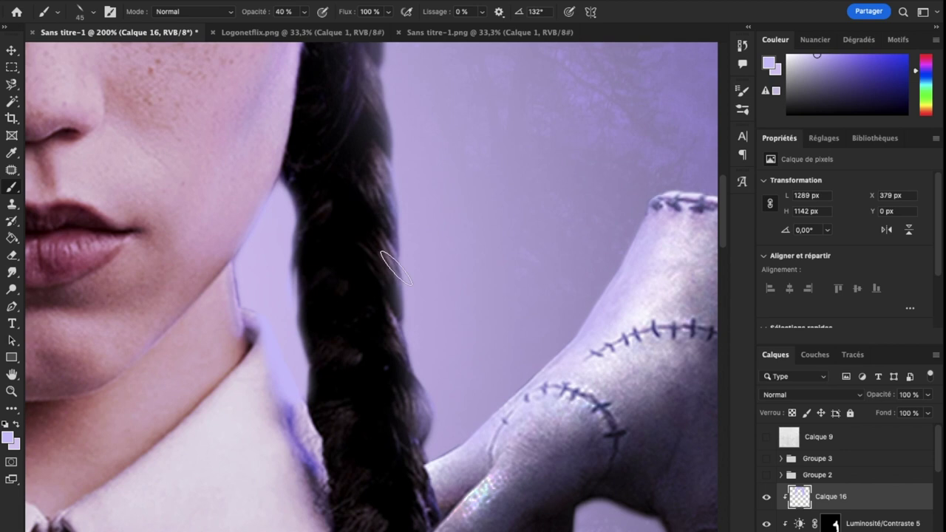
pyautogui.hotkey('ctrl', 'shift', 'alt', 'n')
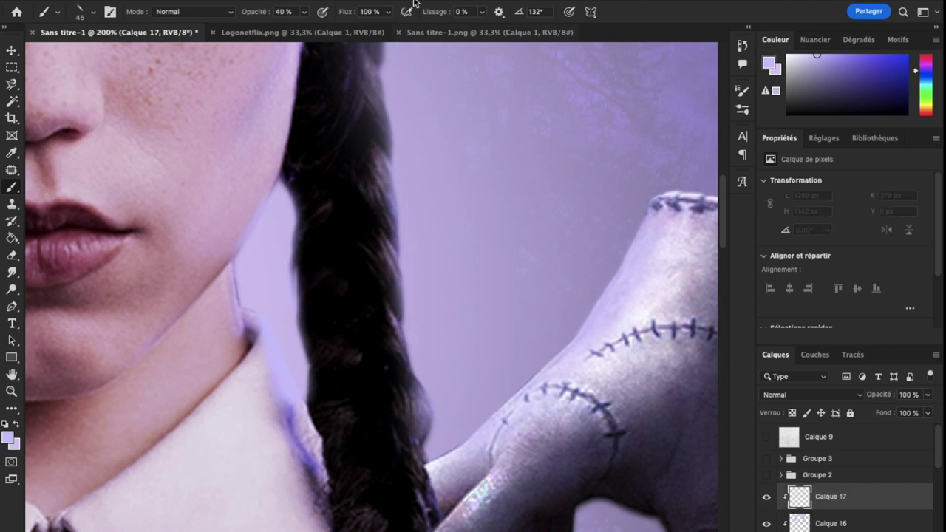
pyautogui.moveTo(305, 17); pyautogui.dragTo(336, 33)
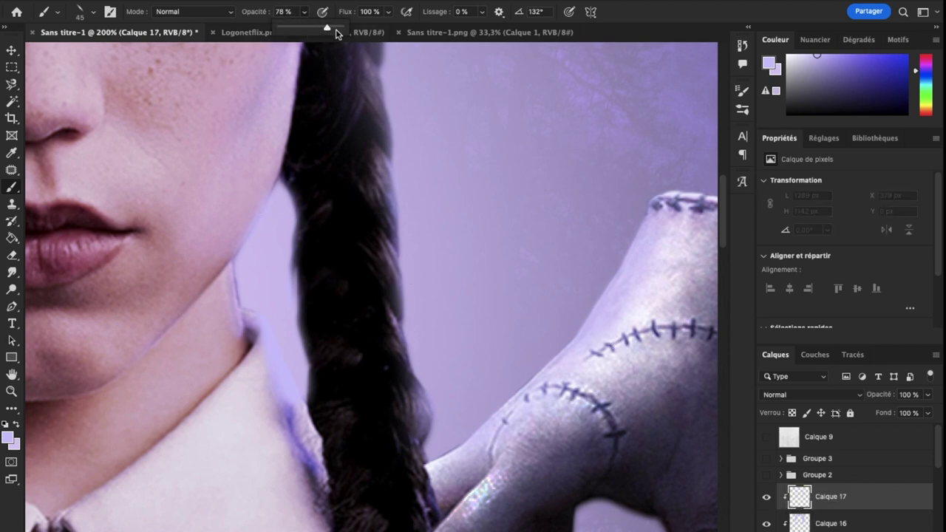
pyautogui.click(377, 212)
pyautogui.moveTo(378, 271); pyautogui.dragTo(379, 285)
pyautogui.click(384, 300)
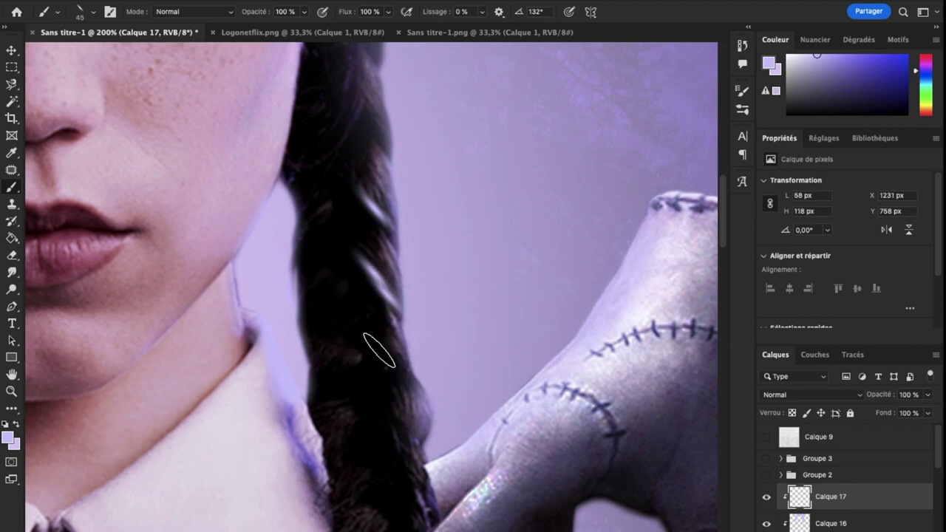
pyautogui.moveTo(389, 359); pyautogui.dragTo(373, 343)
# - Paint more highlight streaks further down the braid twists
pyautogui.scroll(-1, 424, 421)
pyautogui.moveTo(392, 426); pyautogui.dragTo(375, 386)
pyautogui.rightClick(348, 329)
pyautogui.moveTo(325, 326); pyautogui.dragTo(309, 285)
pyautogui.moveTo(294, 251); pyautogui.dragTo(316, 210)
pyautogui.scroll(-1, 281, 333)
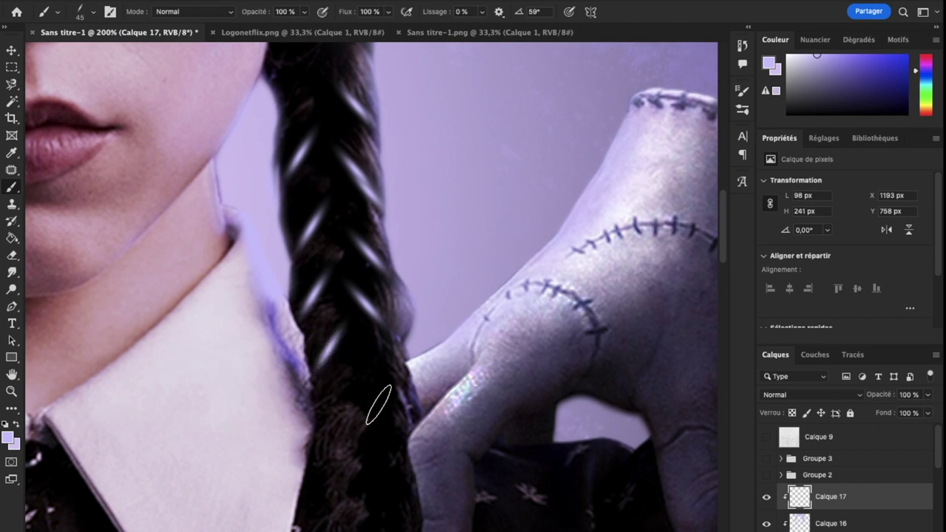
pyautogui.scroll(-4, 378, 405)
pyautogui.scroll(3, 379, 405)
pyautogui.scroll(3, 373, 410)
# - Rotate the brush tip angle to 125° and stroke along the lower braid
pyautogui.rightClick(347, 194)
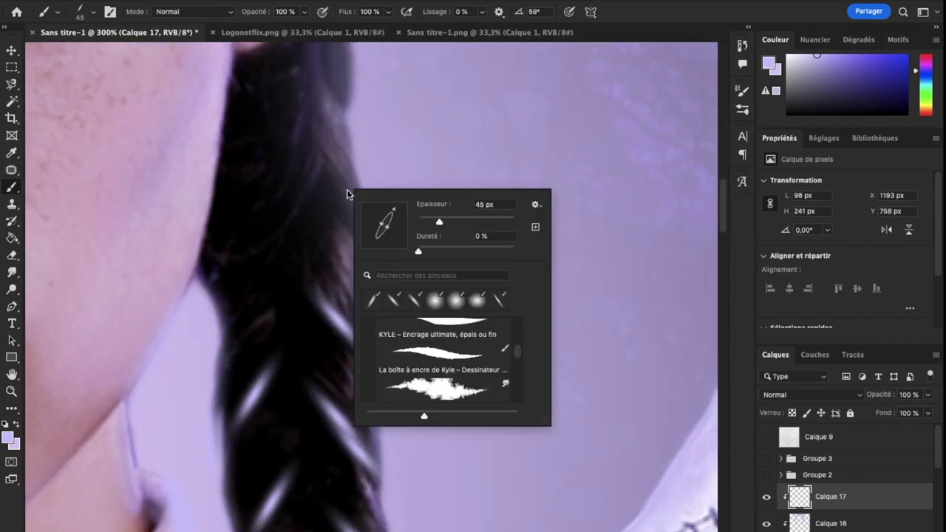
pyautogui.moveTo(371, 210)
pyautogui.mouseDown()
pyautogui.moveTo(348, 213)
pyautogui.moveTo(362, 244)
pyautogui.mouseUp()
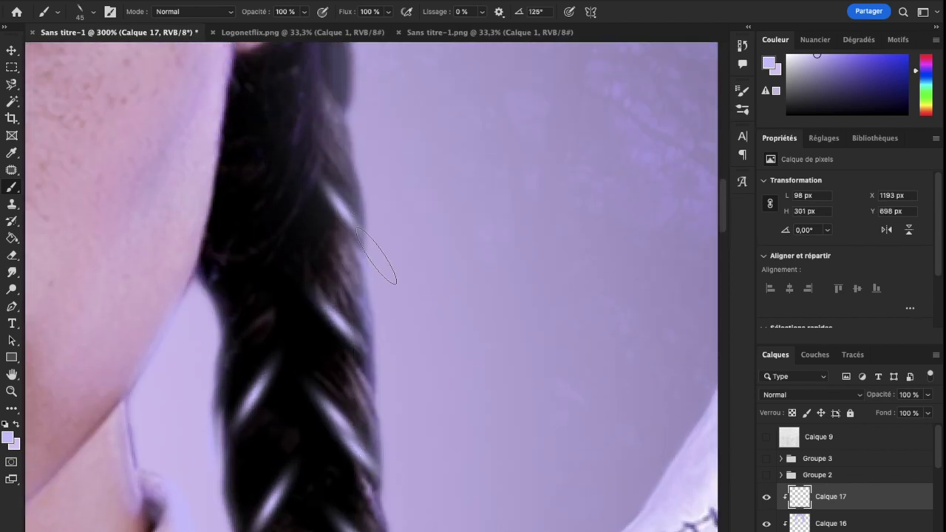
pyautogui.scroll(-1, 435, 336)
pyautogui.scroll(-3, 436, 336)
pyautogui.scroll(1, 228, 329)
pyautogui.rightClick(228, 329)
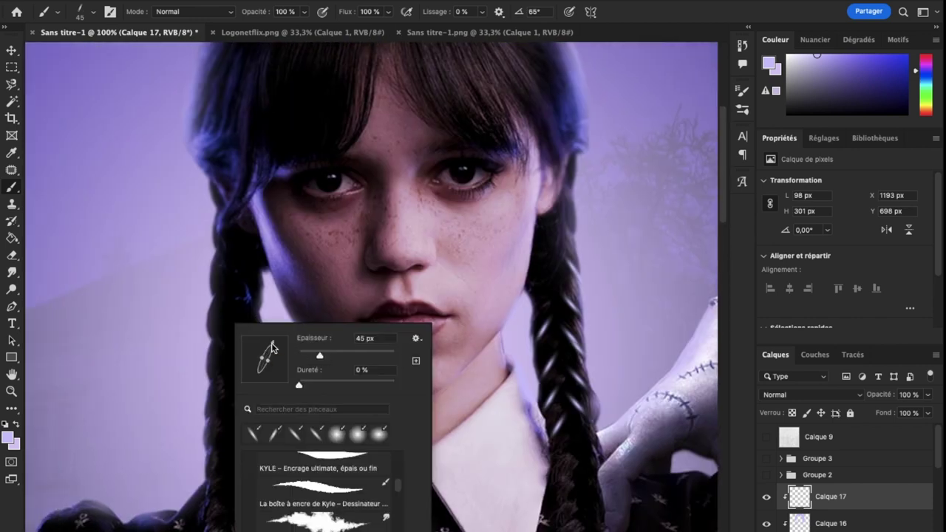
pyautogui.scroll(1, 200, 291)
pyautogui.scroll(1, 198, 287)
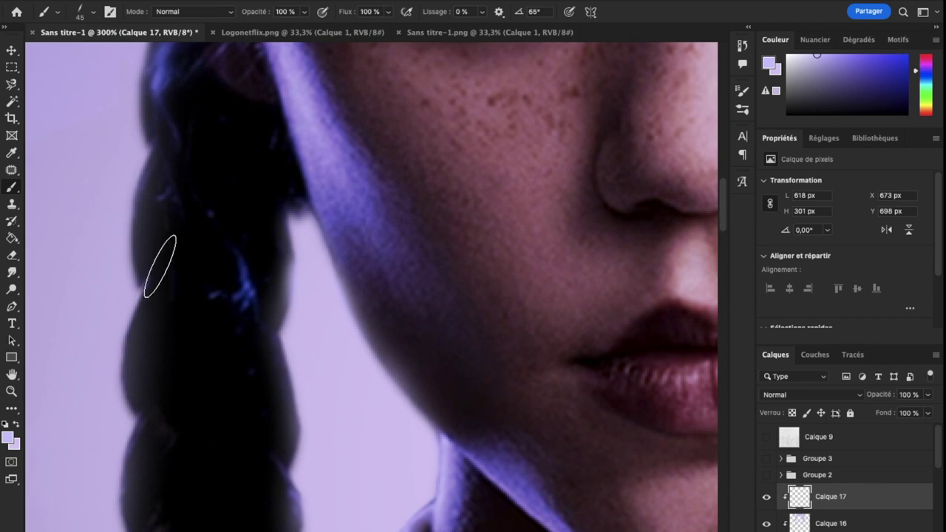
pyautogui.hscroll(-2, 158, 391)
pyautogui.scroll(-2, 217, 411)
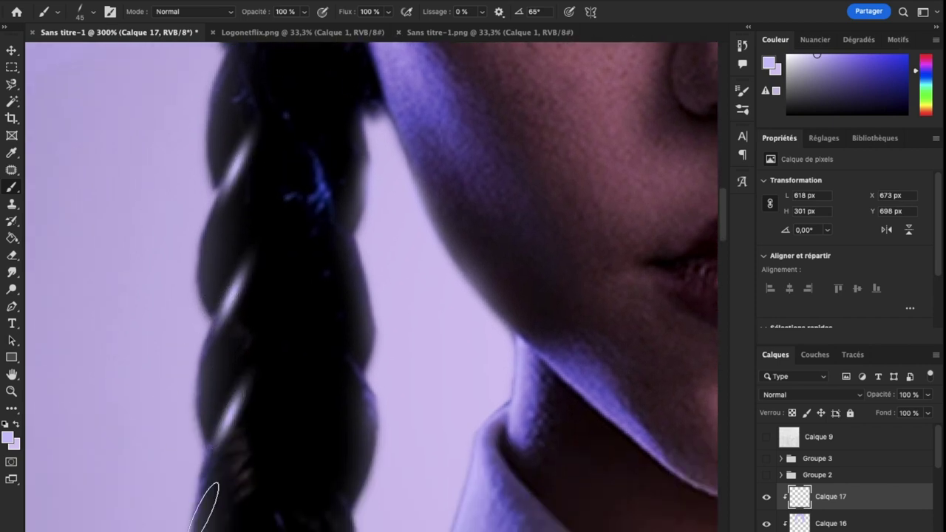
pyautogui.scroll(-3, 203, 510)
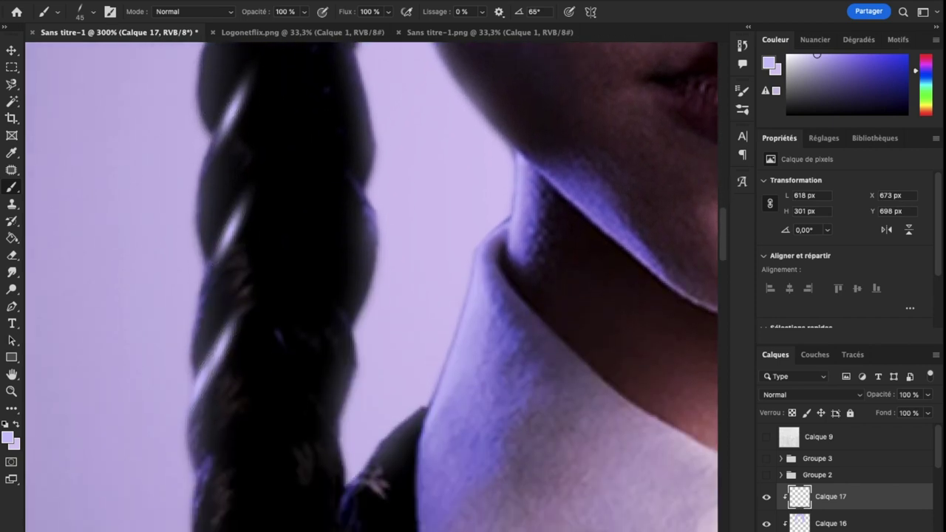
pyautogui.scroll(-1, 203, 510)
pyautogui.moveTo(226, 391); pyautogui.dragTo(169, 500)
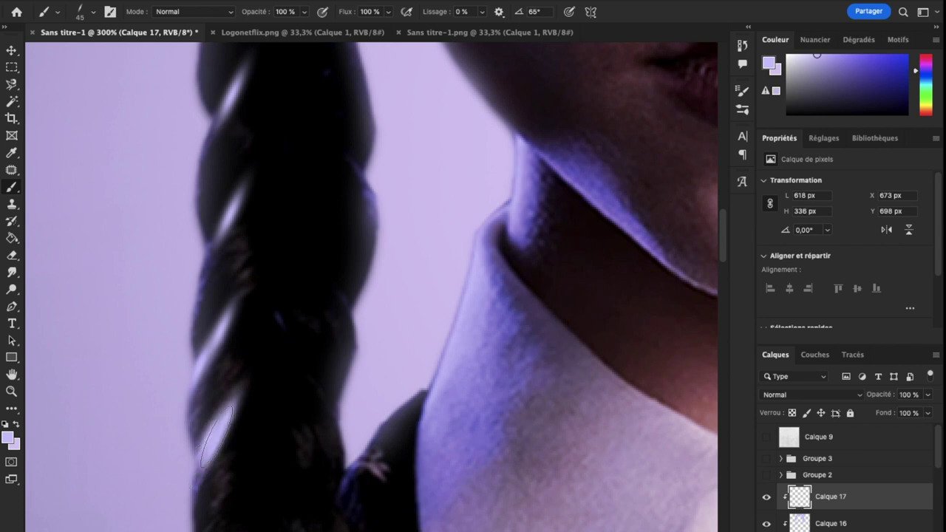
# - Replace the faint strokes with short light highlights on the left braid
pyautogui.hotkey('ctrl', 'z')
pyautogui.hotkey('ctrl', 'z')
pyautogui.rightClick(230, 448)
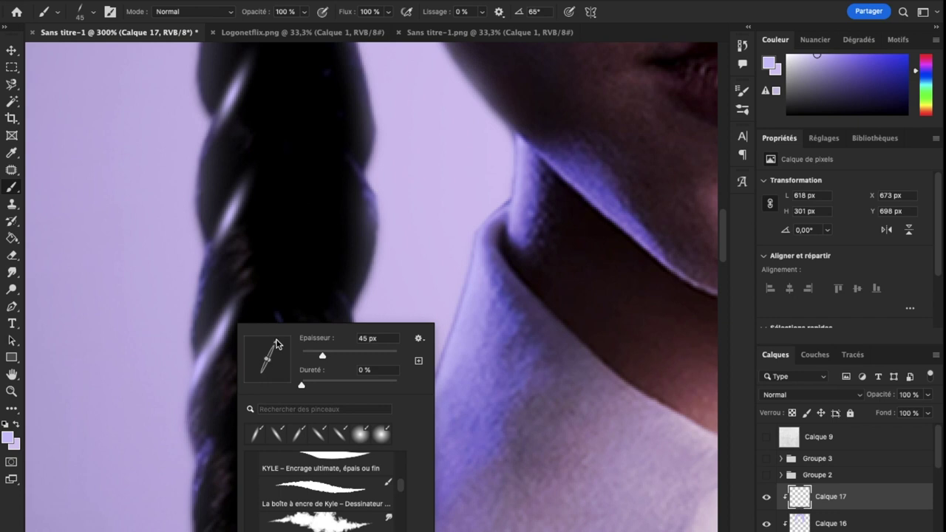
pyautogui.click(211, 427)
pyautogui.moveTo(182, 475); pyautogui.dragTo(229, 409)
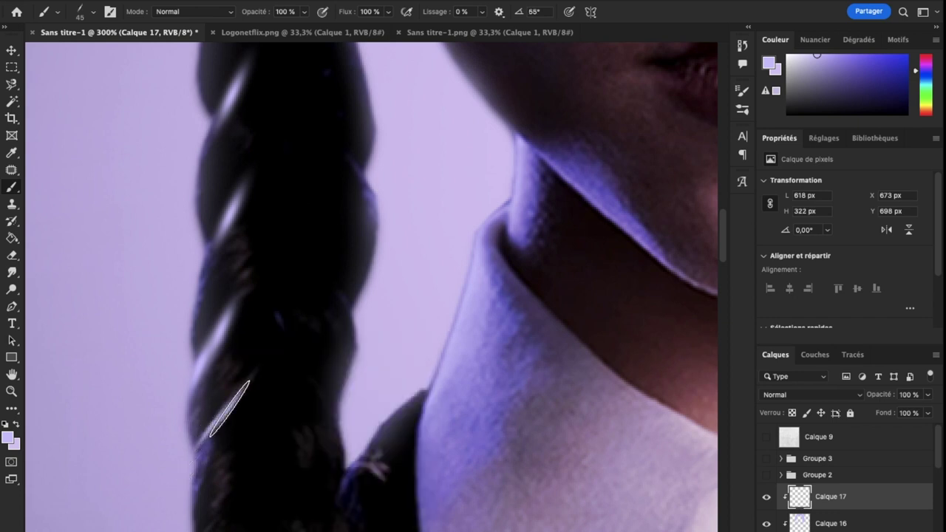
pyautogui.hotkey('ctrl', 'z')
pyautogui.moveTo(166, 481); pyautogui.dragTo(211, 439)
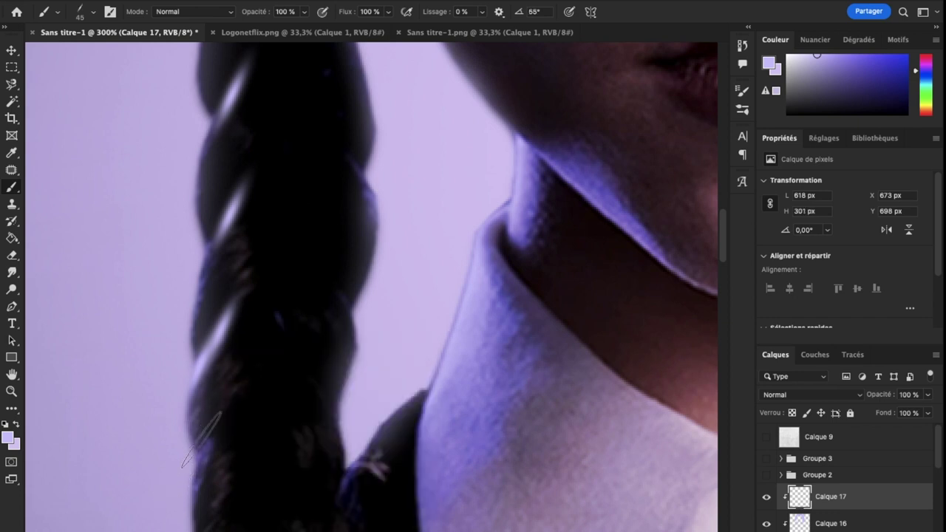
# - Add final short highlight streaks on the braid and zoom out to the whole portrait
pyautogui.rightClick(308, 449)
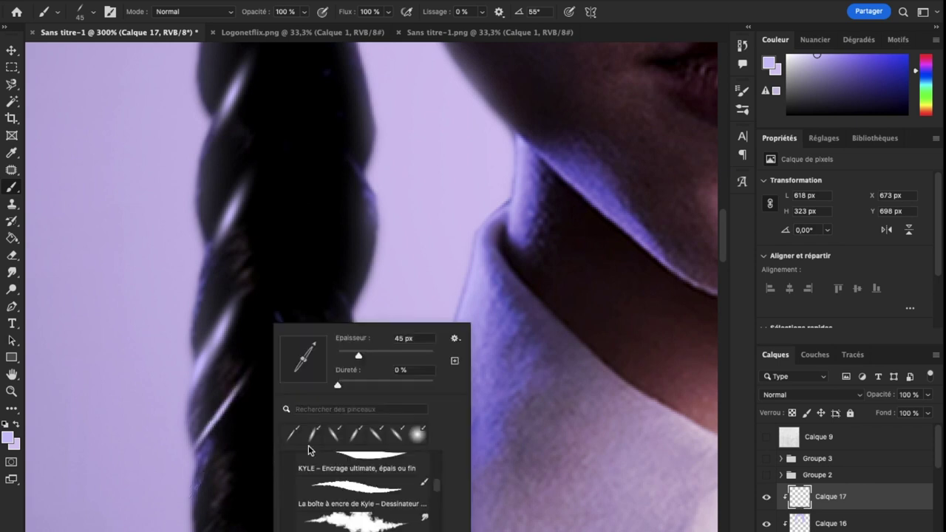
pyautogui.click(332, 272)
pyautogui.moveTo(309, 370); pyautogui.dragTo(341, 442)
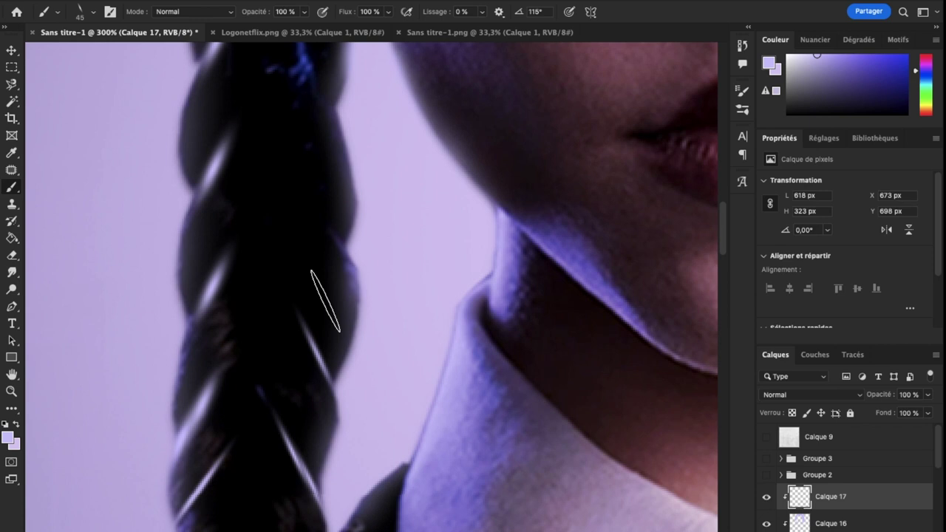
pyautogui.rightClick(353, 240)
pyautogui.press('Escape')
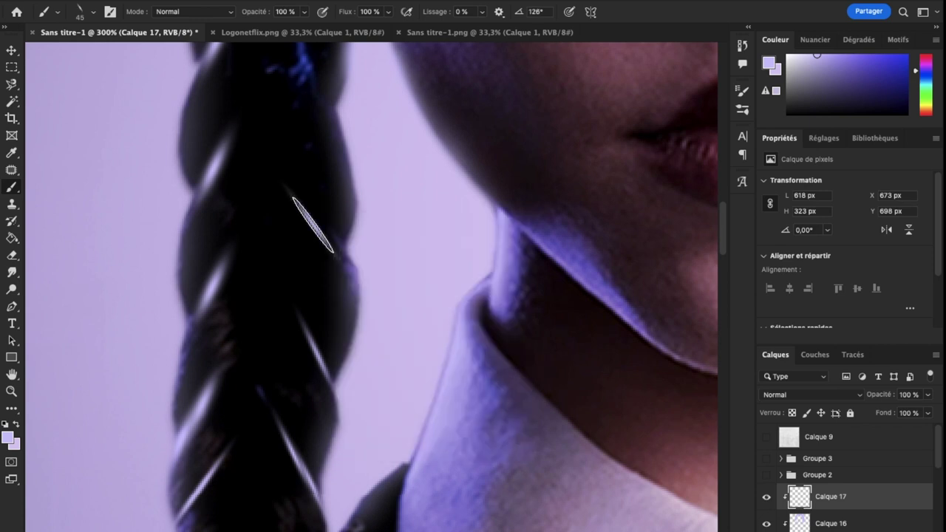
pyautogui.scroll(-5, 391, 305)
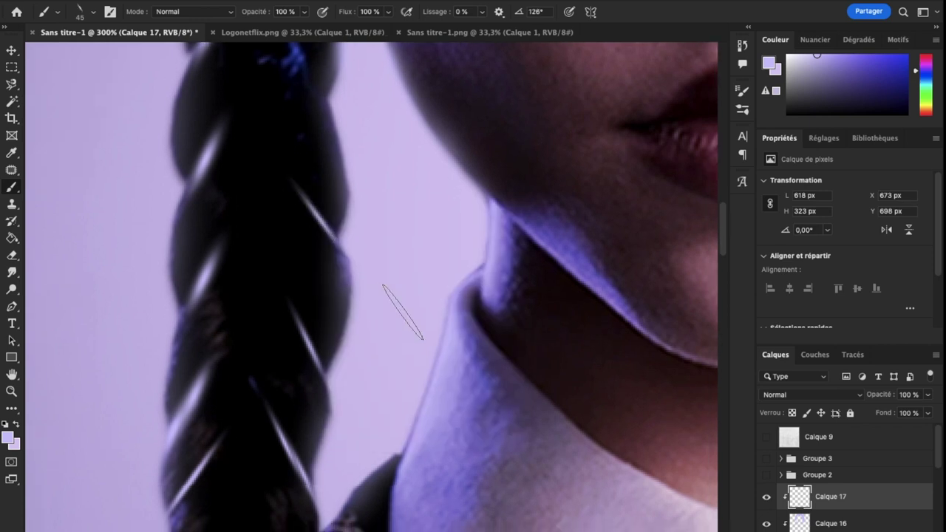
pyautogui.hscroll(-3, 391, 306)
pyautogui.hotkey('ctrl', '-')
pyautogui.hotkey('ctrl', '-')
pyautogui.hotkey('ctrl', '-')
pyautogui.hotkey('ctrl', '-')
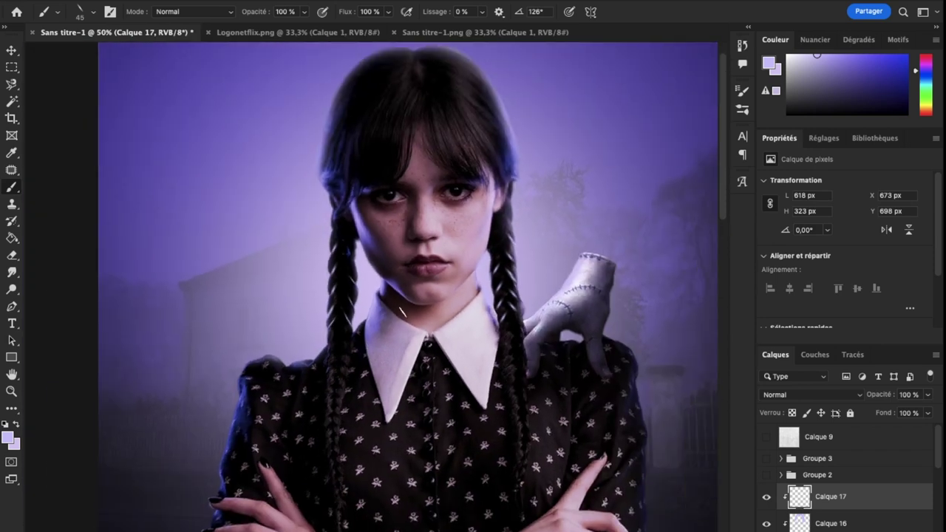
pyautogui.hotkey('ctrl', '-')
pyautogui.scroll(-2, 403, 313)
pyautogui.hscroll(1, 403, 313)
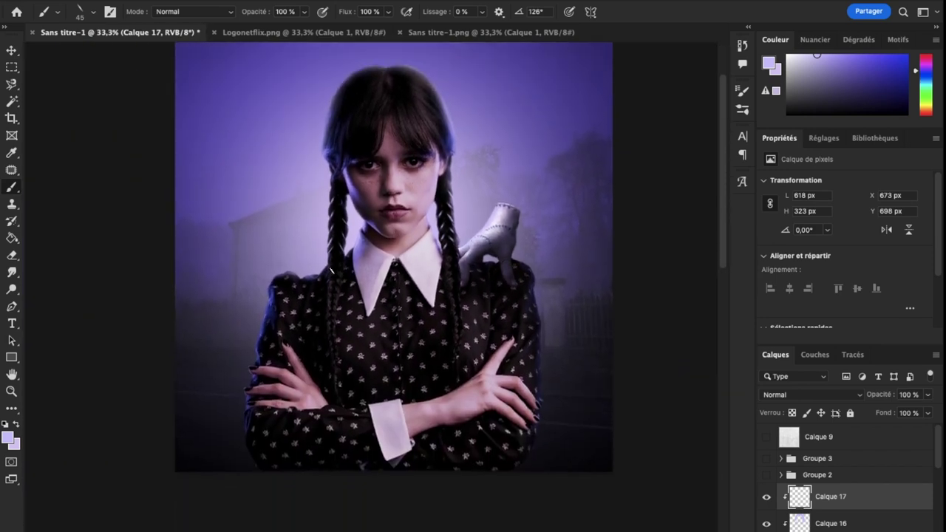
# - Make the Wednesday title and NETFLIX logo groups visible
pyautogui.click(11, 50)
pyautogui.scroll(-2, 813, 480)
pyautogui.scroll(2, 784, 476)
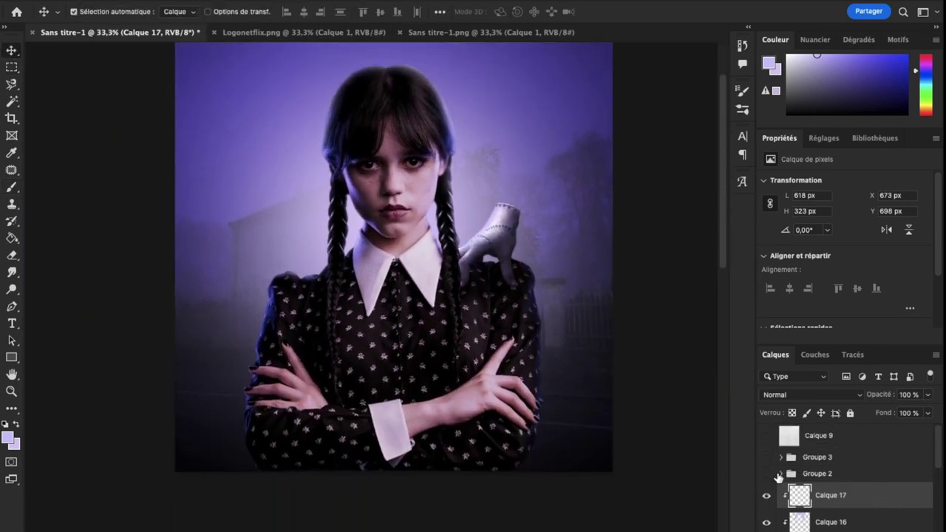
pyautogui.click(767, 474)
pyautogui.click(766, 457)
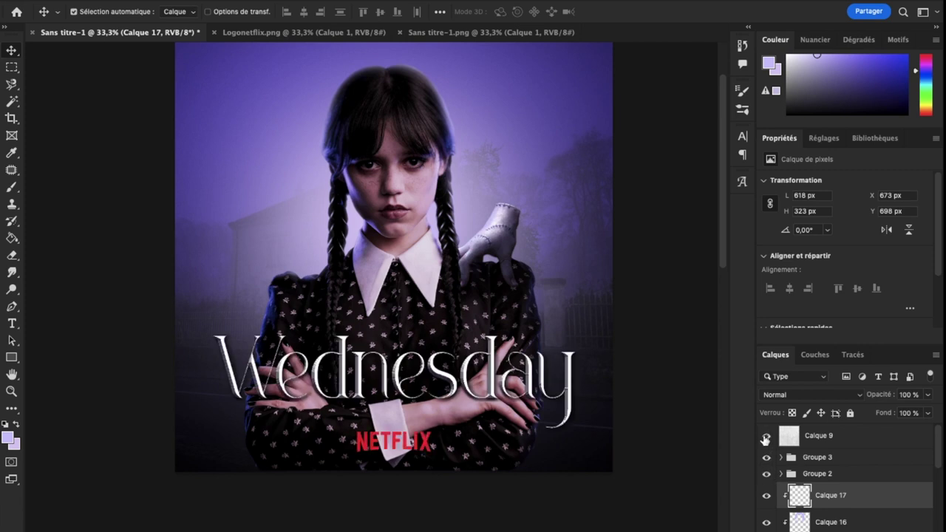
pyautogui.scroll(3, 576, 404)
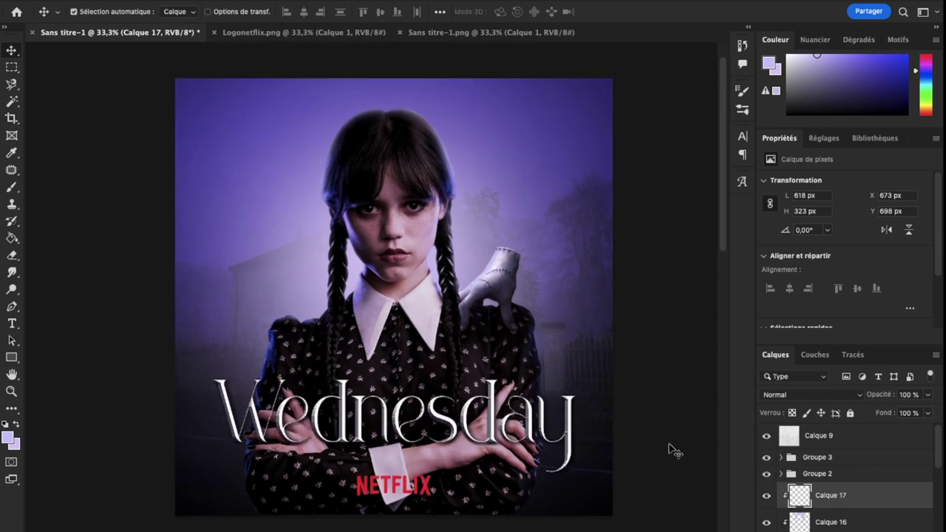
pyautogui.scroll(-3, 776, 473)
pyautogui.scroll(3, 771, 451)
pyautogui.scroll(-5, 813, 476)
pyautogui.scroll(2, 835, 487)
pyautogui.scroll(2, 857, 499)
# - Add a new layer, Calque 18, below Groupe 1 and enlarge the brush
pyautogui.click(860, 501)
pyautogui.hotkey('ctrl', 'shift', 'alt', 'n')
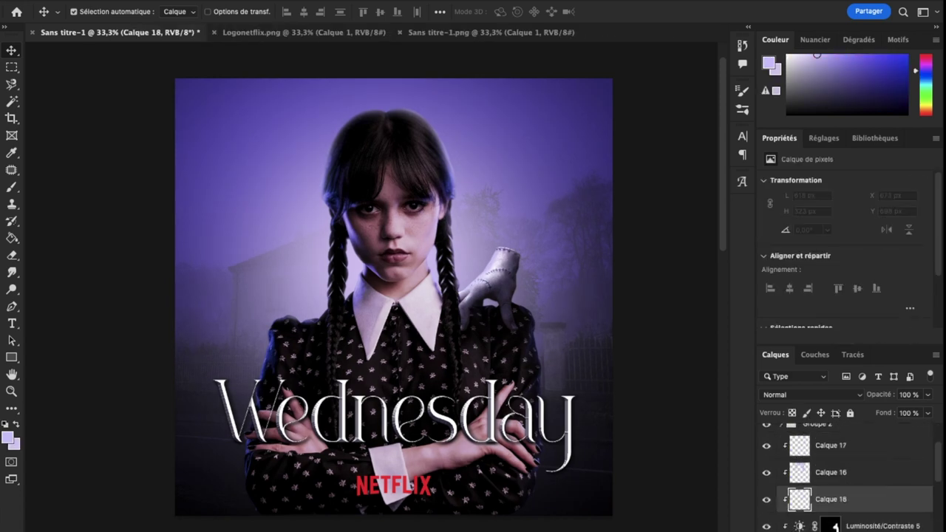
pyautogui.click(12, 187)
pyautogui.rightClick(416, 230)
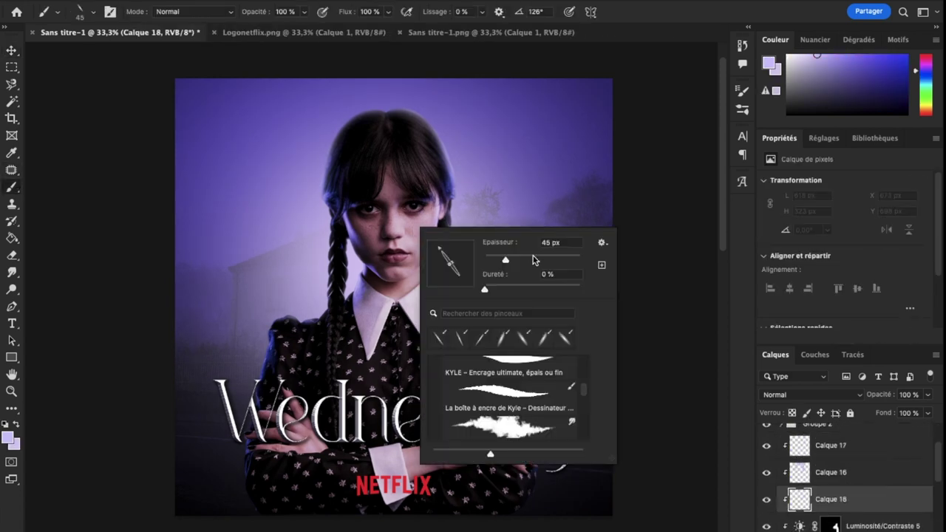
pyautogui.moveTo(569, 262); pyautogui.dragTo(577, 263)
pyautogui.click(370, 166)
pyautogui.scroll(-2, 841, 510)
pyautogui.moveTo(842, 441); pyautogui.dragTo(840, 526)
# - Paint a large soft glow behind the head with a 993 px soft brush
pyautogui.rightClick(399, 127)
pyautogui.moveTo(555, 166); pyautogui.dragTo(550, 161)
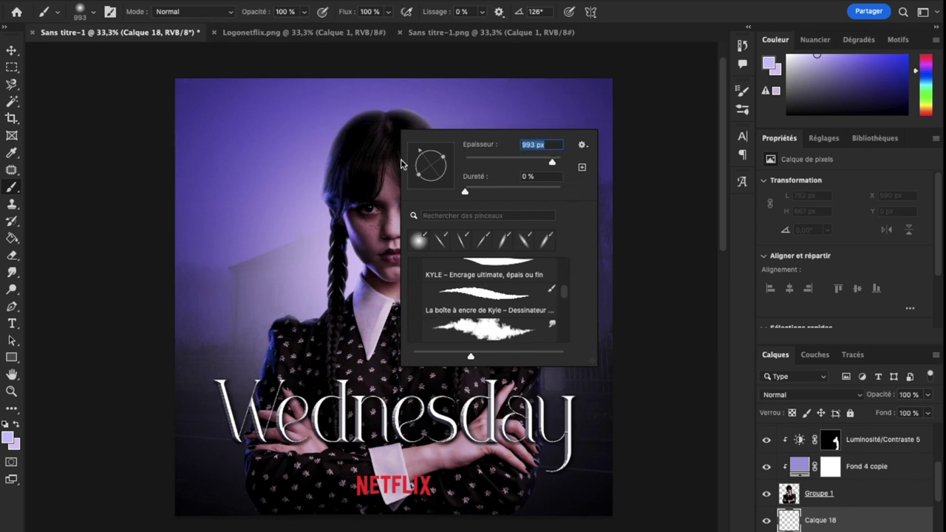
pyautogui.click(337, 190)
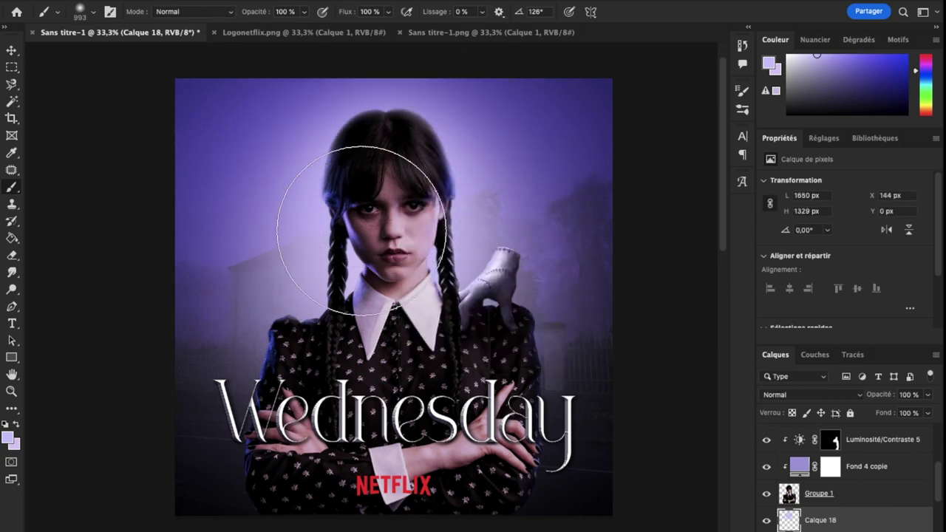
pyautogui.moveTo(362, 230); pyautogui.dragTo(399, 377)
pyautogui.hscroll(3, 391, 384)
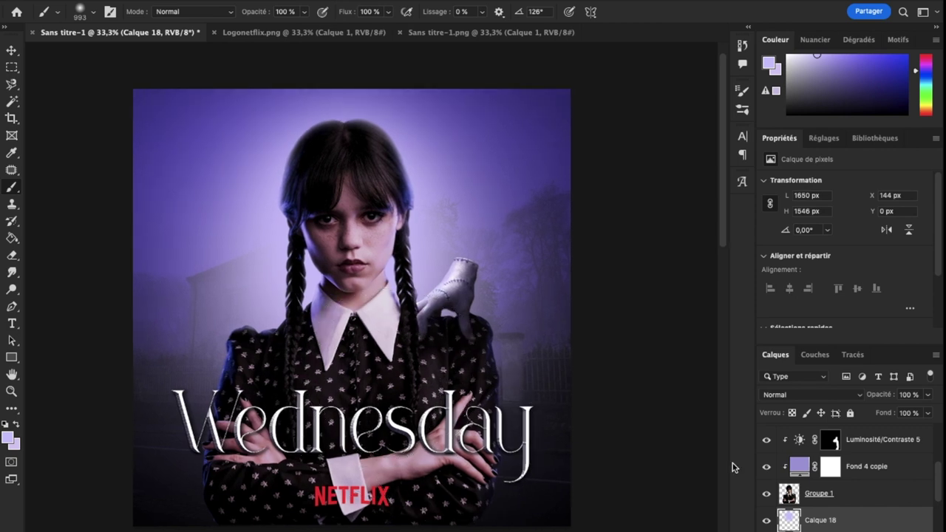
pyautogui.scroll(1, 613, 307)
pyautogui.scroll(1, 613, 306)
pyautogui.scroll(3, 614, 306)
# - Create a new layer above Calque 16 and shrink the brush size
pyautogui.scroll(2, 907, 481)
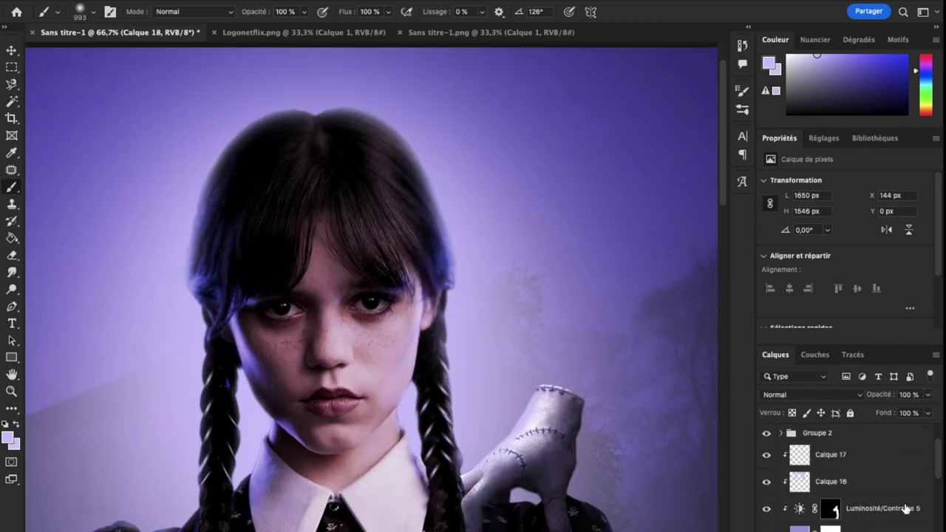
pyautogui.scroll(1, 906, 508)
pyautogui.click(868, 496)
pyautogui.hotkey('ctrl', 'shift', 'alt', 'n')
pyautogui.rightClick(362, 203)
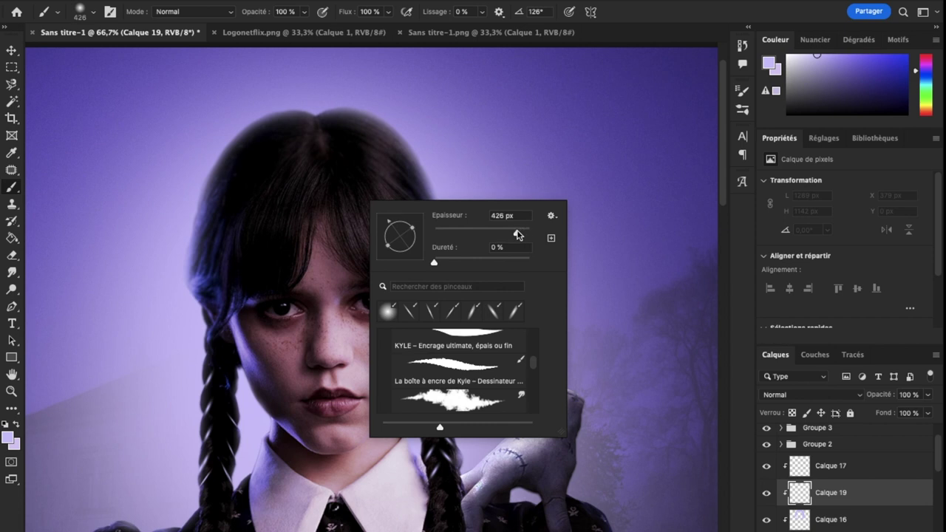
pyautogui.scroll(1, 427, 201)
pyautogui.scroll(2, 427, 201)
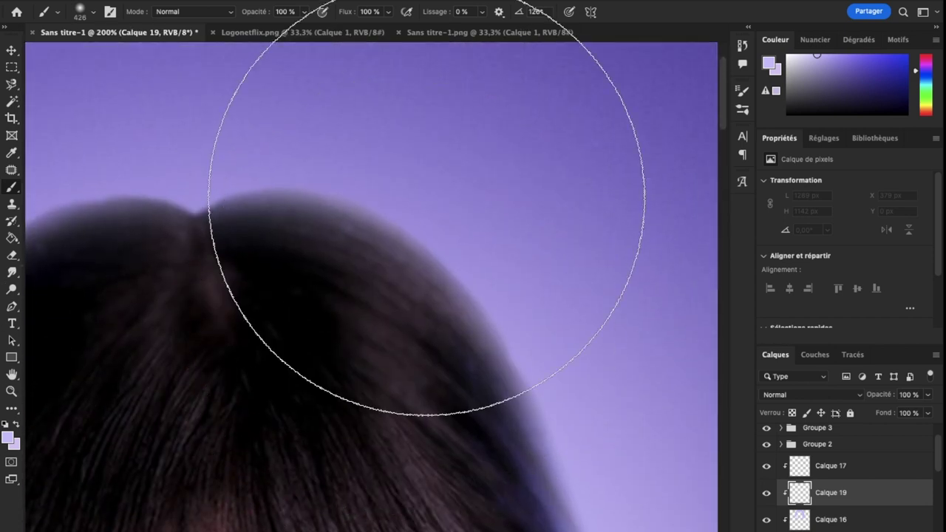
pyautogui.rightClick(426, 201)
pyautogui.click(335, 169)
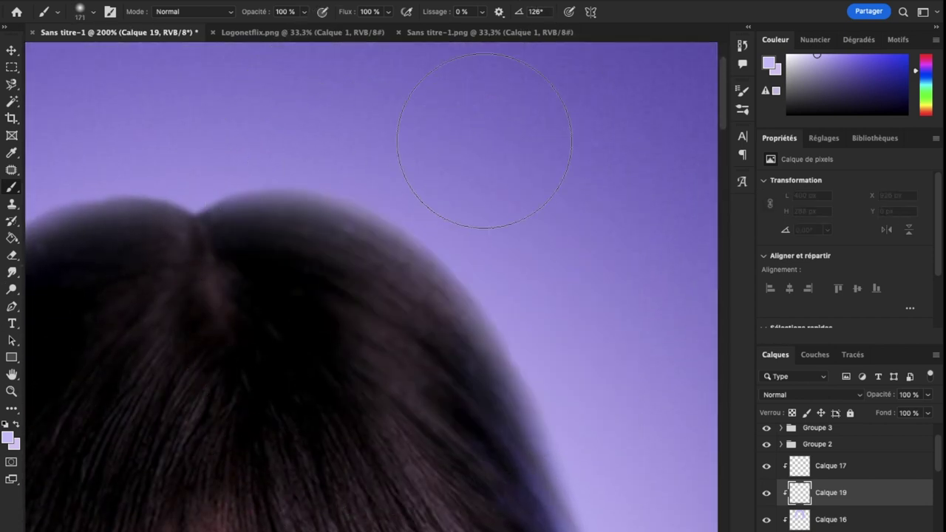
# - Move the view to the left braid and set a small soft brush
pyautogui.hscroll(-2, 221, 122)
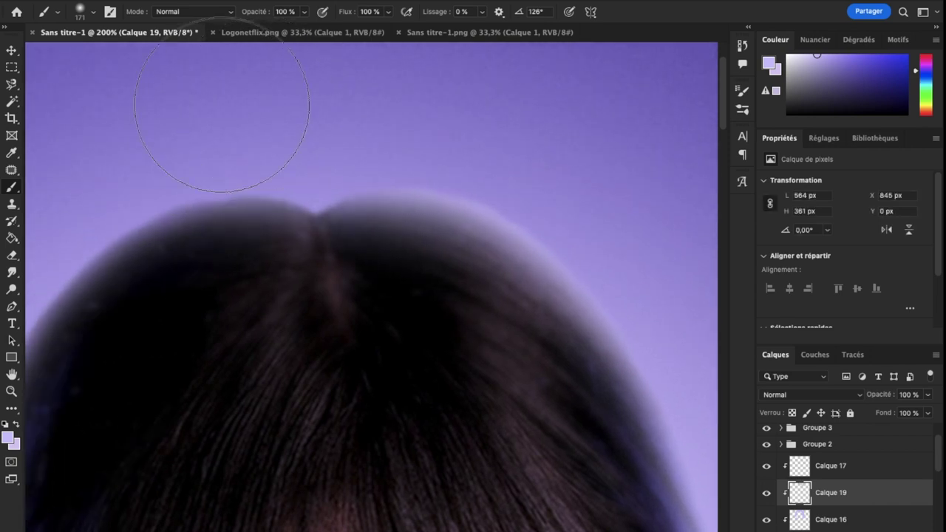
pyautogui.hscroll(-4, 141, 137)
pyautogui.hscroll(-3, 321, 155)
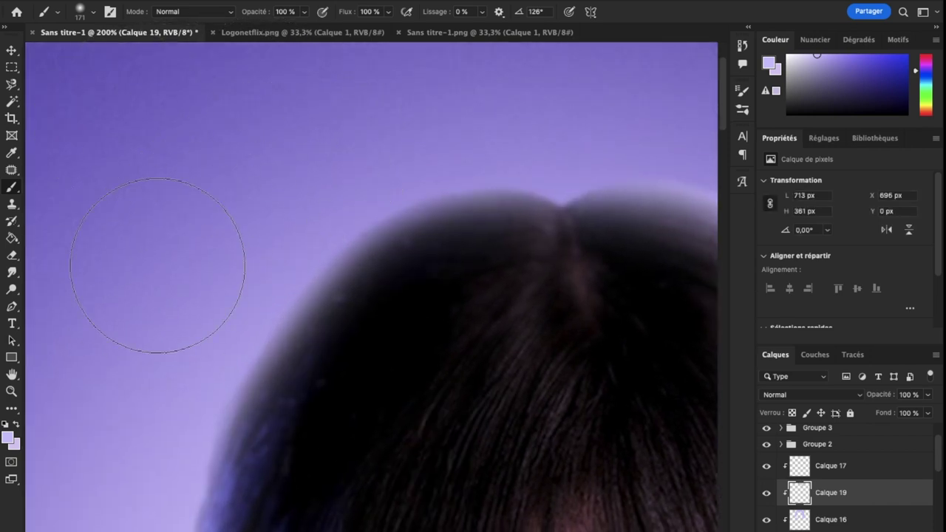
pyautogui.scroll(-2, 158, 285)
pyautogui.hscroll(-2, 159, 285)
pyautogui.scroll(-1, 127, 337)
pyautogui.scroll(-3, 154, 370)
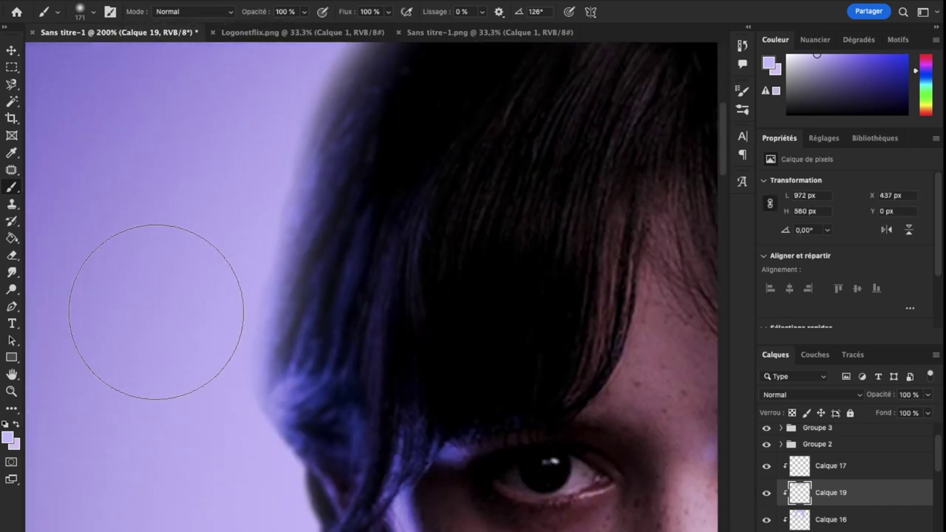
pyautogui.scroll(-2, 185, 480)
pyautogui.rightClick(188, 503)
pyautogui.click(222, 284)
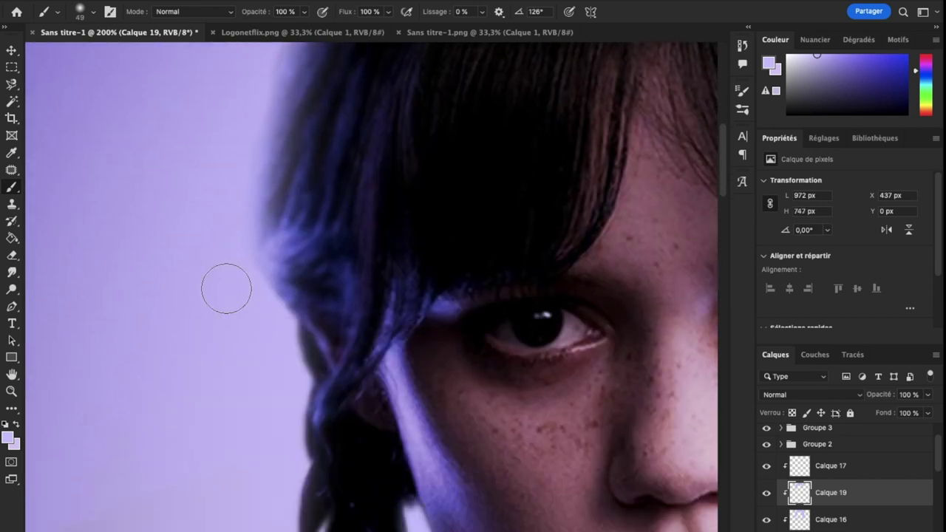
# - Paint soft lavender light along the left braid and hair edges
pyautogui.scroll(-3, 266, 414)
pyautogui.moveTo(261, 391); pyautogui.dragTo(272, 381)
pyautogui.scroll(-4, 291, 458)
pyautogui.scroll(-1, 270, 316)
pyautogui.moveTo(264, 317); pyautogui.dragTo(260, 460)
pyautogui.scroll(-3, 256, 444)
pyautogui.scroll(-3, 439, 239)
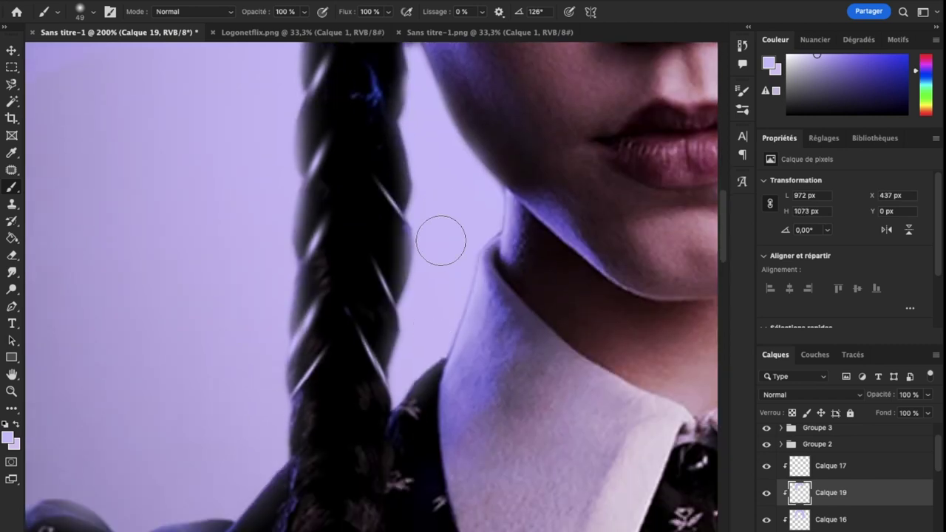
pyautogui.hotkey('ctrl', '-')
pyautogui.hotkey('ctrl', '-')
pyautogui.hotkey('ctrl', '-')
pyautogui.hotkey('ctrl', '+')
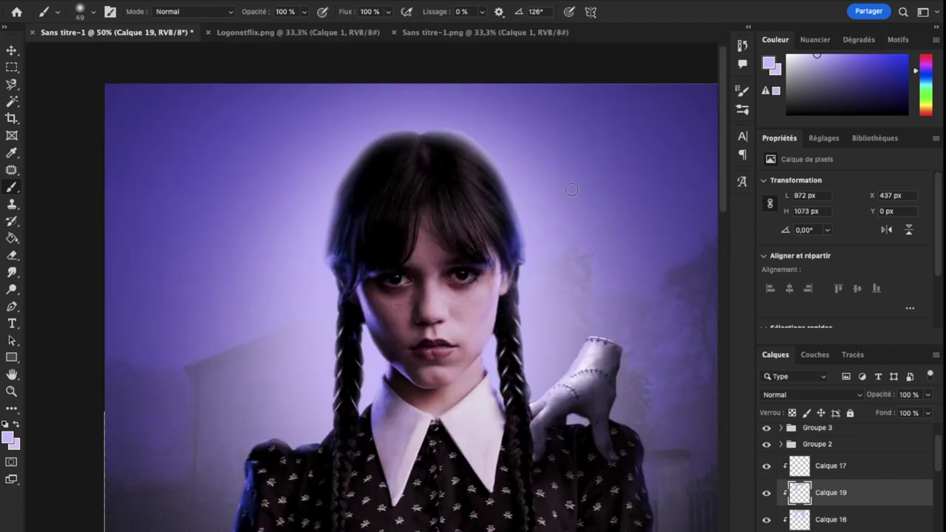
pyautogui.rightClick(421, 111)
pyautogui.moveTo(473, 132); pyautogui.dragTo(524, 141)
# - Brighten the outer edge of the hair with the enlarged brush
pyautogui.press('Return')
pyautogui.moveTo(527, 274)
pyautogui.mouseDown()
pyautogui.moveTo(540, 295)
pyautogui.moveTo(564, 293)
pyautogui.mouseUp()
pyautogui.hotkey('ctrl', '-')
pyautogui.hotkey('ctrl', '+')
pyautogui.hotkey('ctrl', '+')
pyautogui.hotkey('ctrl', '+')
pyautogui.hotkey('ctrl', '+')
# - On a new layer, dot a glow on each iris and blend it with Lumière ponctuelle
pyautogui.hotkey('ctrl', 'shift', 'alt', 'n')
pyautogui.rightClick(482, 260)
pyautogui.press('Return')
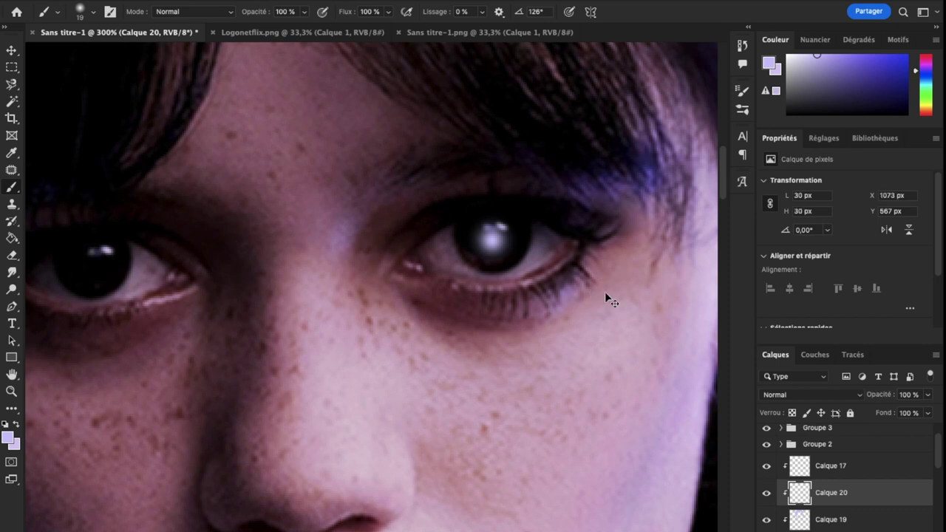
pyautogui.rightClick(496, 243)
pyautogui.click(489, 242)
pyautogui.click(91, 265)
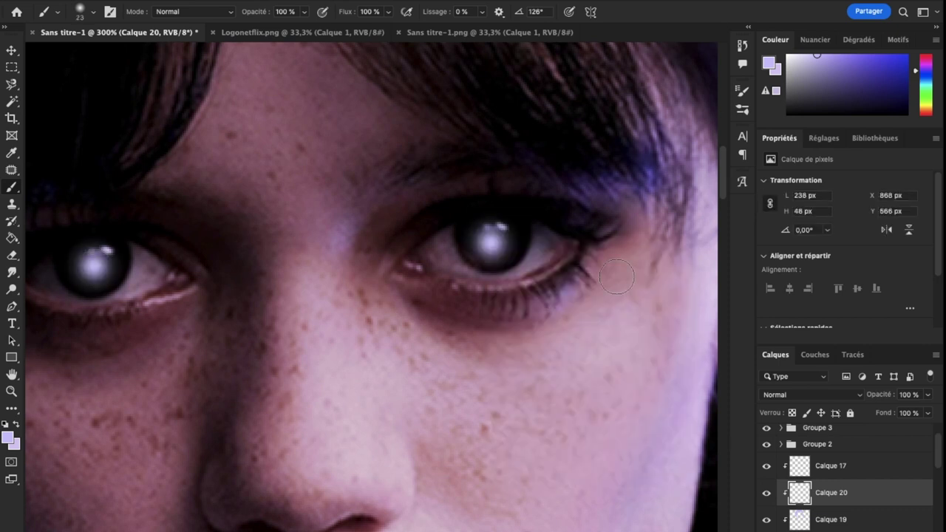
pyautogui.click(828, 394)
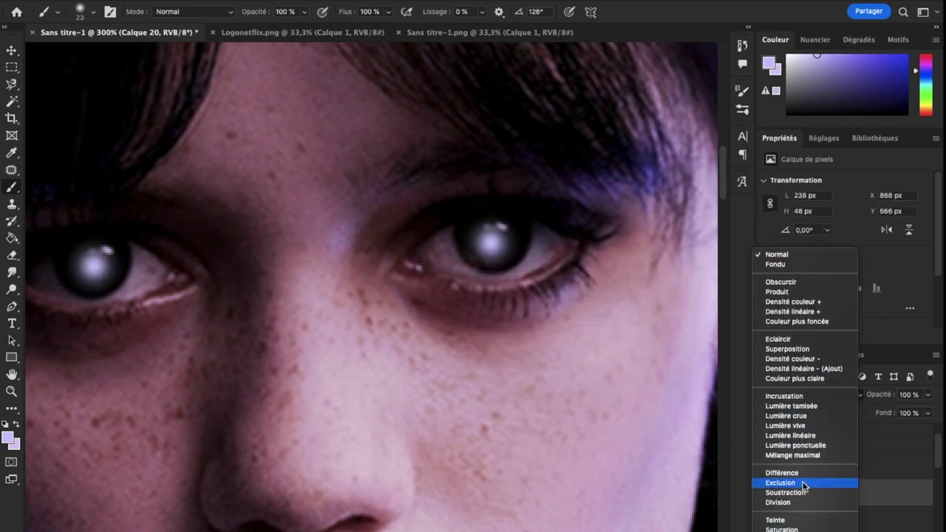
pyautogui.click(796, 447)
# - Soften the eye glows with a Flou gaussien blur
pyautogui.click(340, 1)
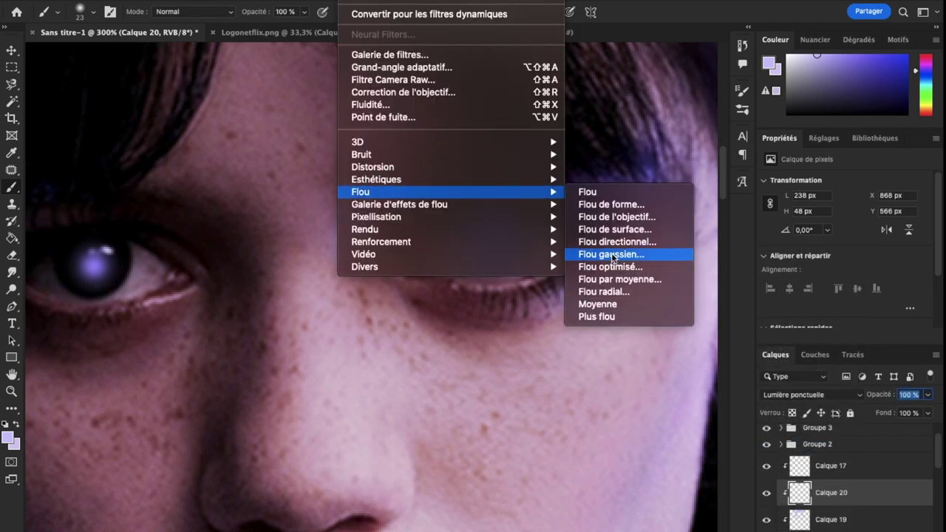
pyautogui.click(617, 253)
pyautogui.moveTo(638, 327); pyautogui.dragTo(631, 332)
pyautogui.press('Return')
# - Lower the eye glow layer's opacity to about 18% and zoom out
pyautogui.write('19')
pyautogui.press('Return')
pyautogui.hotkey('ctrl', '-')
pyautogui.hotkey('ctrl', '-')
pyautogui.hotkey('ctrl', '-')
pyautogui.hotkey('ctrl', '-')
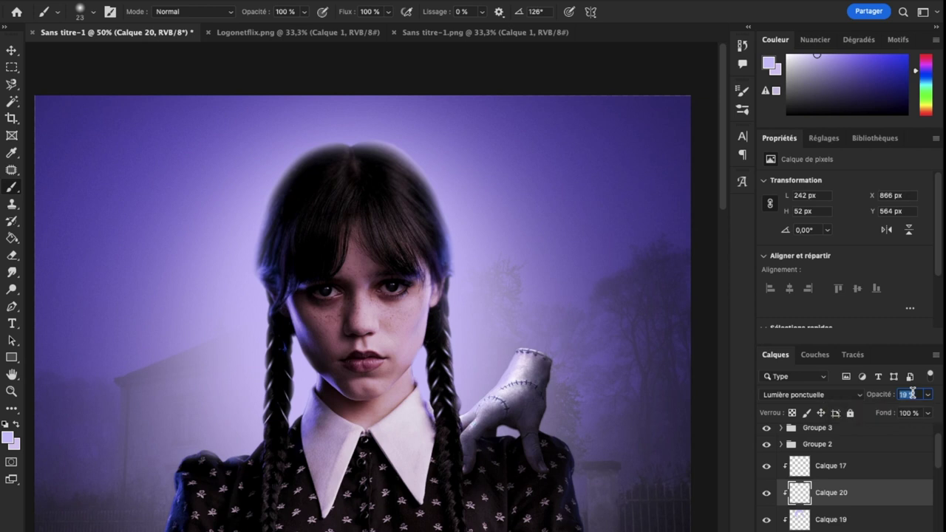
pyautogui.hotkey('ctrl', '-')
pyautogui.scroll(1, 846, 481)
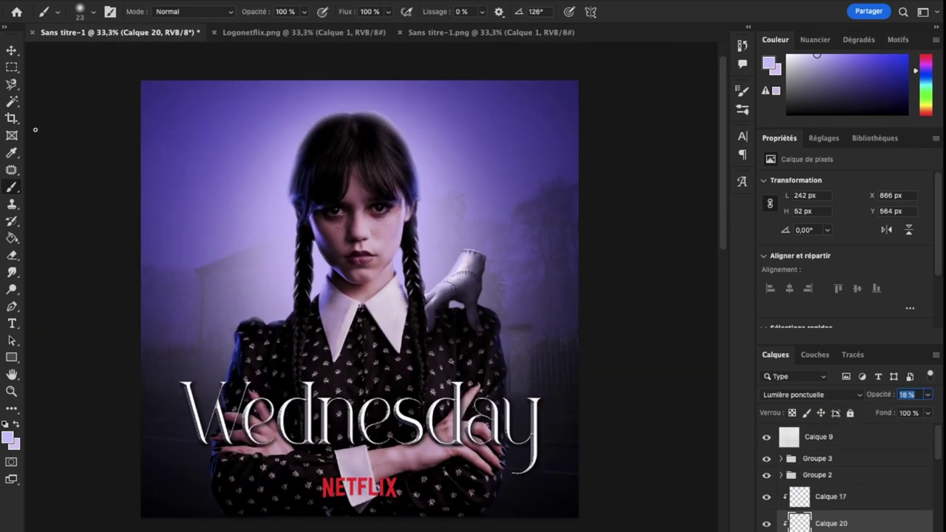
pyautogui.press('v')
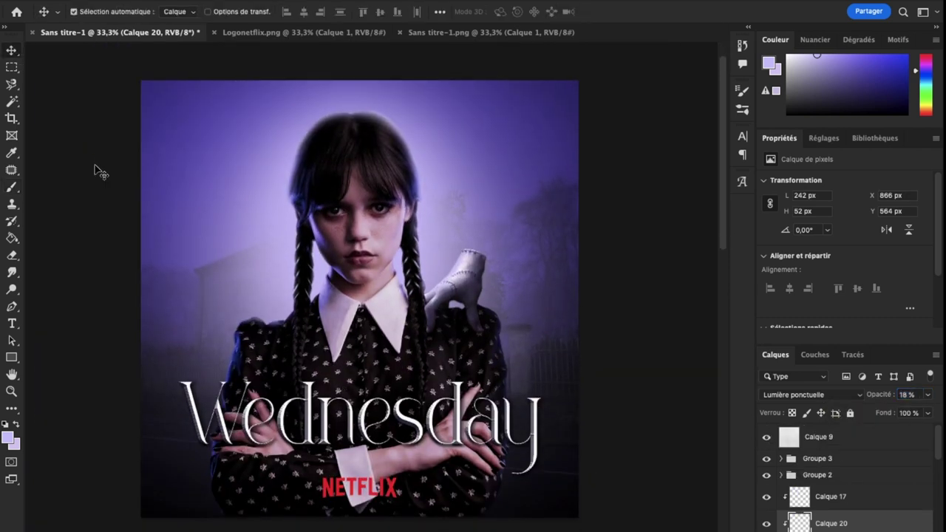